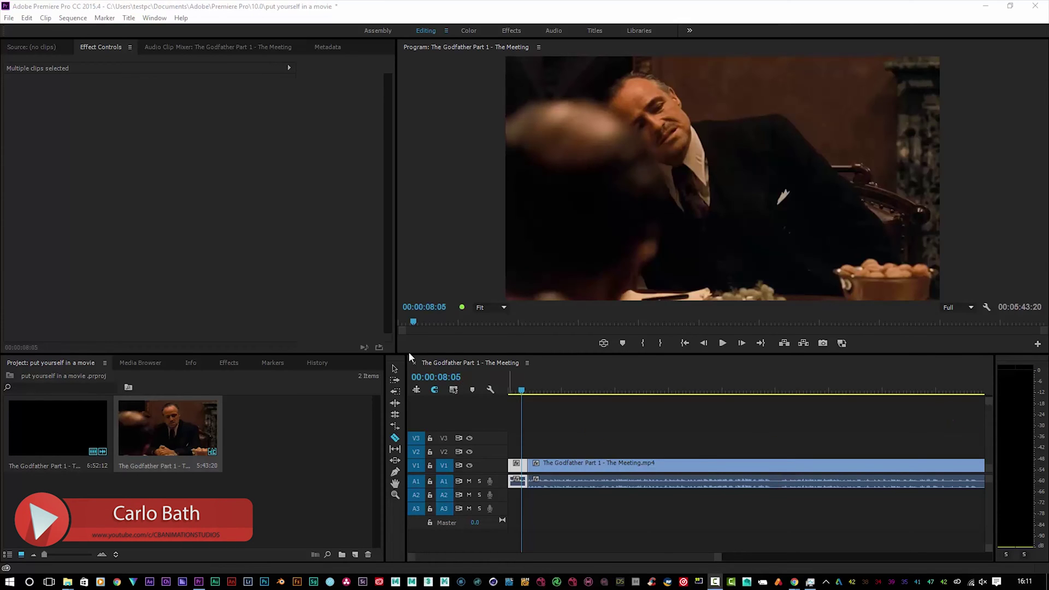
Scrub the sequence playhead through the opening of the Godfather scene to about 6.5 seconds.
{"action": "left_click", "coordinate": [395, 369]}
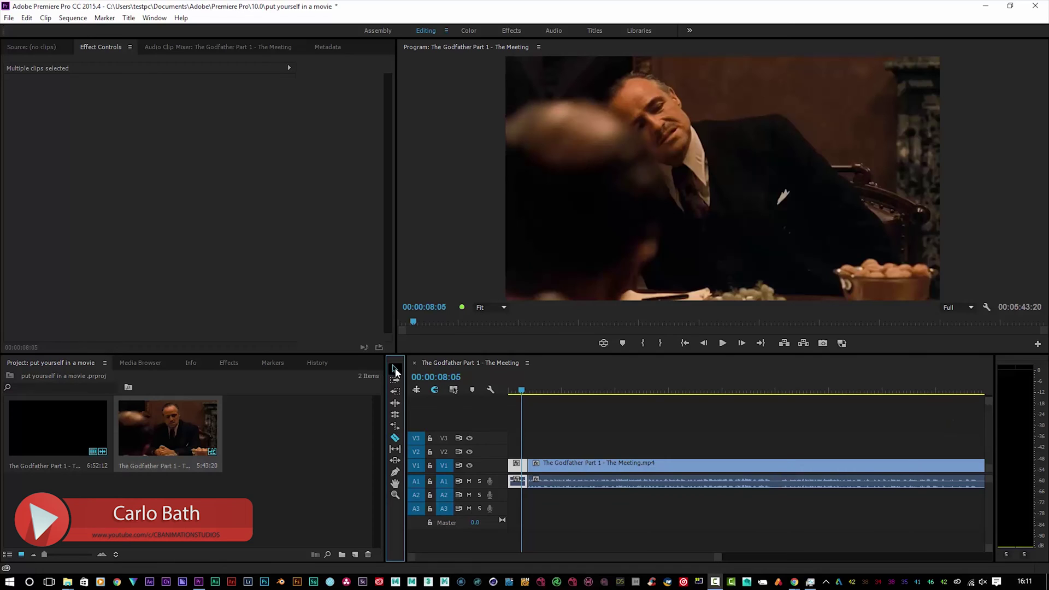
{"action": "left_click", "coordinate": [516, 392]}
{"action": "left_click", "coordinate": [512, 394]}
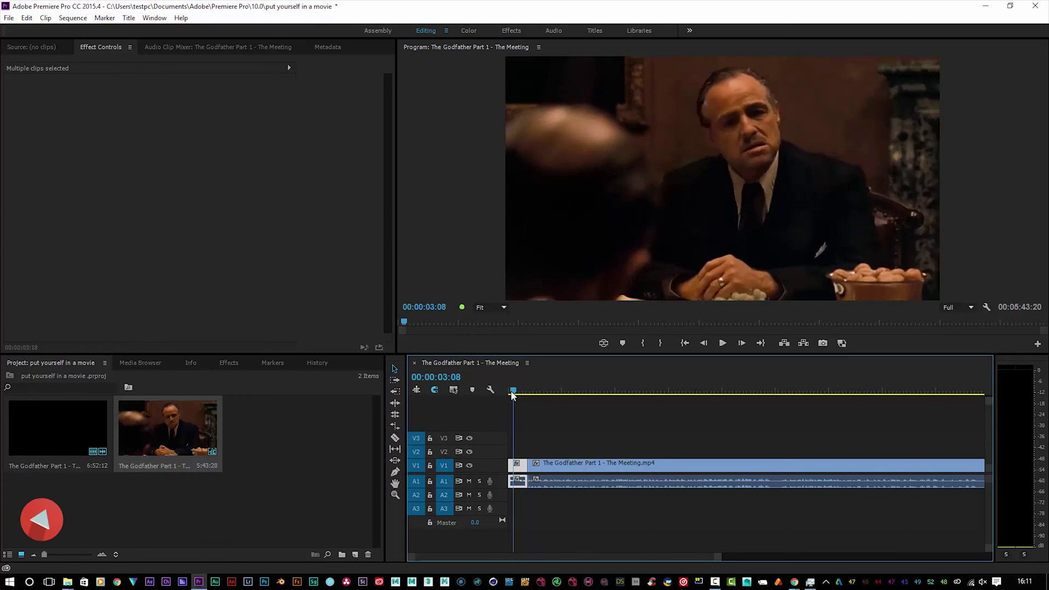
{"action": "left_click_drag", "start_coordinate": [512, 395], "coordinate": [515, 394]}
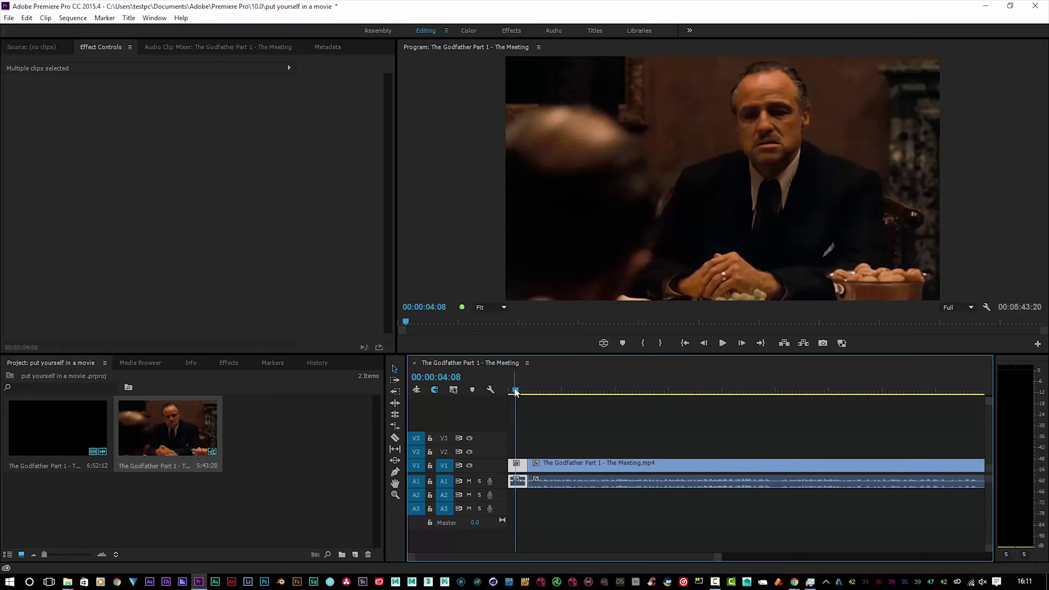
{"action": "left_click_drag", "start_coordinate": [515, 391], "coordinate": [517, 395]}
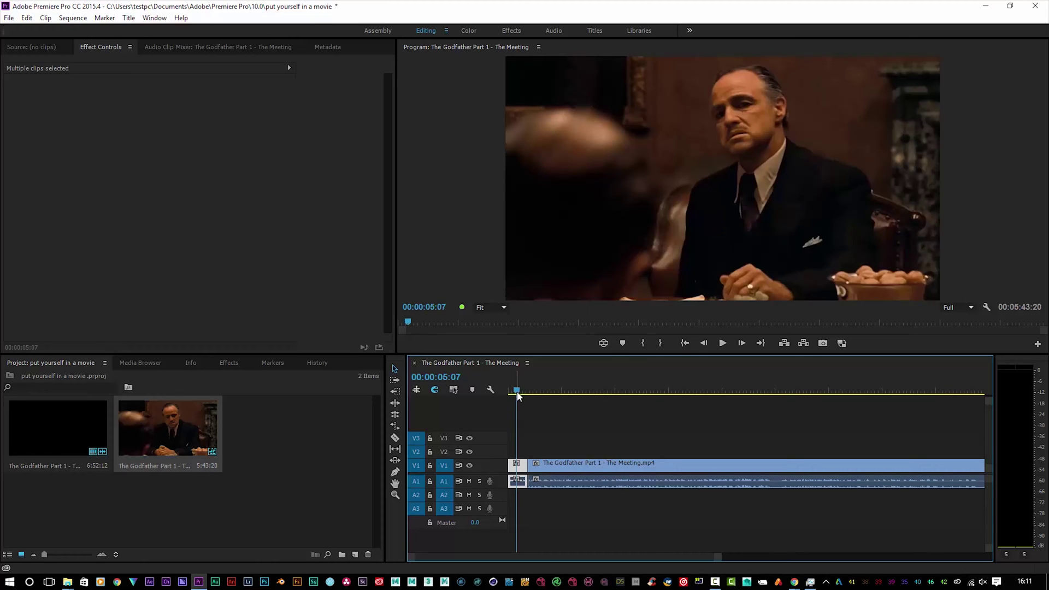
{"action": "mouse_move", "coordinate": [518, 394]}
{"action": "left_mouse_down"}
{"action": "mouse_move", "coordinate": [534, 396]}
{"action": "mouse_move", "coordinate": [508, 391]}
{"action": "mouse_move", "coordinate": [531, 395]}
{"action": "left_mouse_up"}
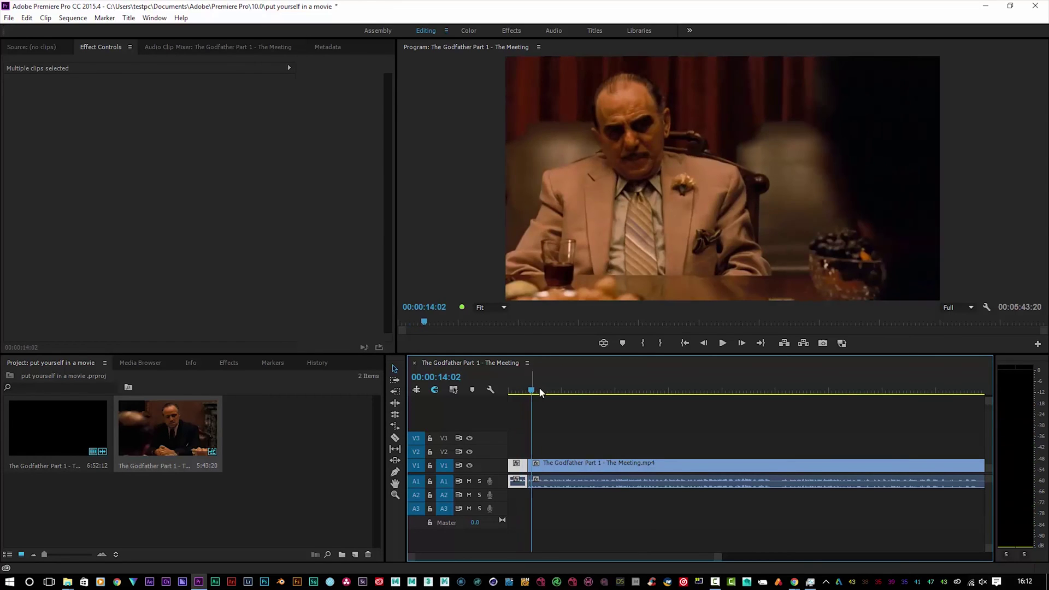
Step the playhead back frame by frame to 00:00:11:25, with Don Corleone seated.
{"action": "left_click", "coordinate": [703, 343]}
{"action": "left_click", "coordinate": [704, 343]}
{"action": "left_click", "coordinate": [704, 343]}
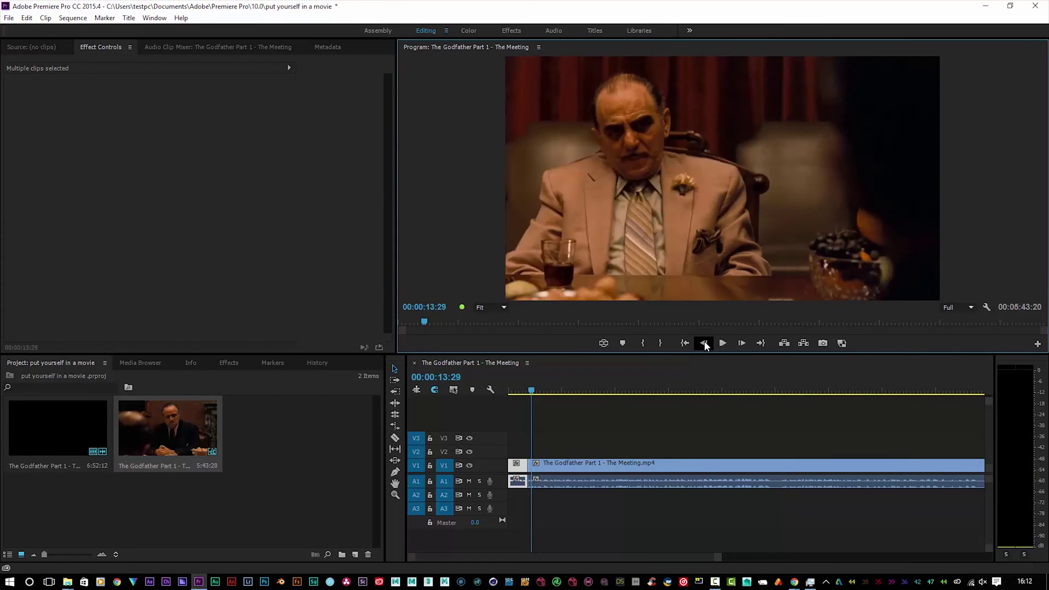
{"action": "left_click", "coordinate": [703, 343]}
{"action": "left_click", "coordinate": [704, 343]}
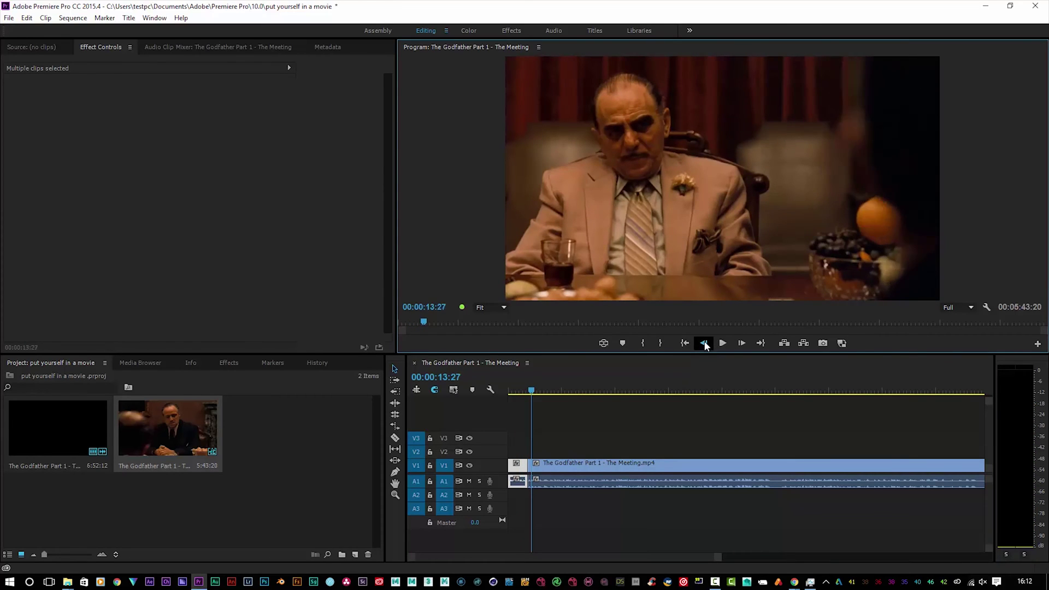
{"action": "left_click", "coordinate": [529, 393]}
{"action": "left_click", "coordinate": [528, 394]}
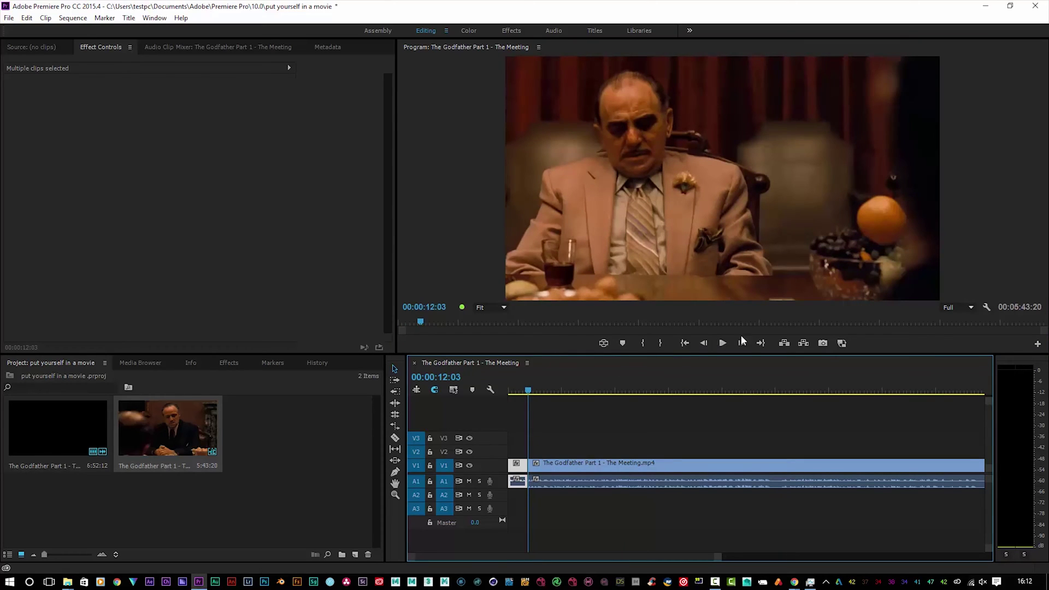
{"action": "left_click", "coordinate": [704, 343]}
{"action": "left_click", "coordinate": [704, 343]}
{"action": "left_click", "coordinate": [704, 343]}
{"action": "left_click", "coordinate": [703, 343]}
{"action": "left_click", "coordinate": [704, 343]}
{"action": "left_click", "coordinate": [703, 343]}
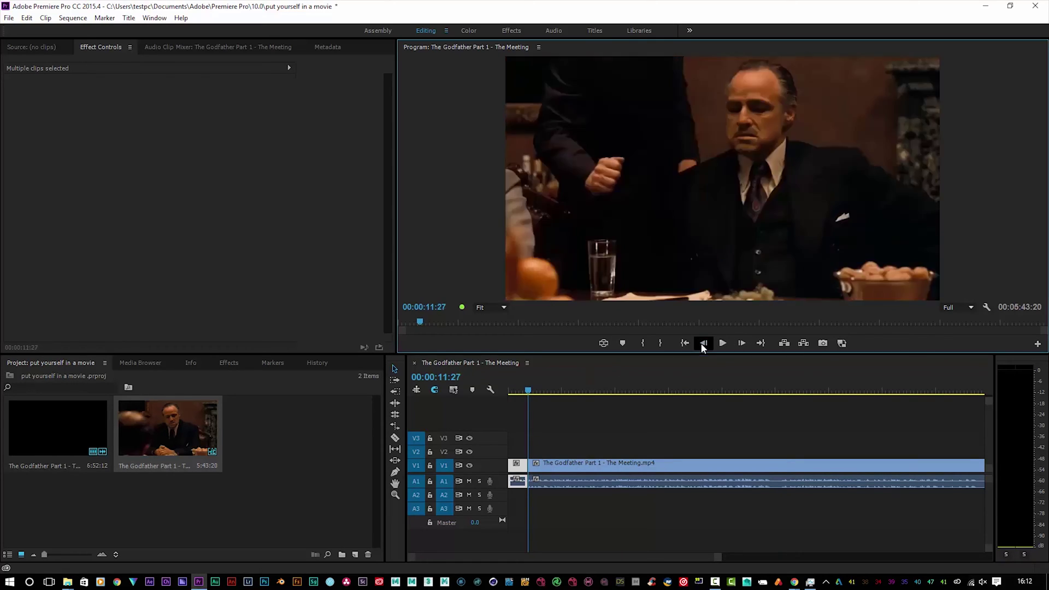
{"action": "left_click", "coordinate": [704, 343]}
{"action": "left_click", "coordinate": [704, 343]}
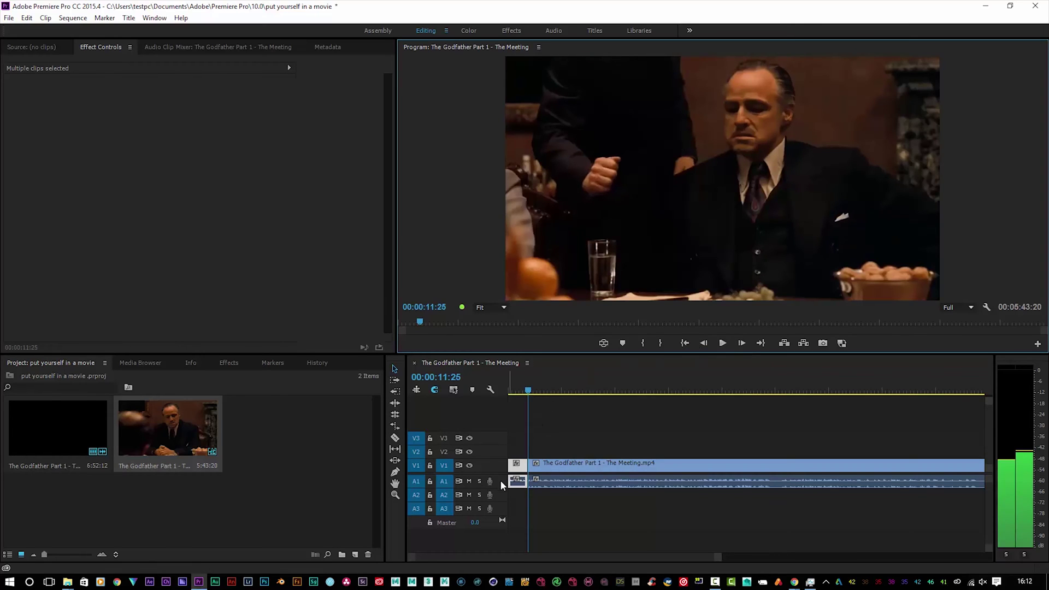
Replace the Godfather Part 1 - The Meeting.mp4 clip on V1 with an After Effects composition.
{"action": "right_click", "coordinate": [503, 463]}
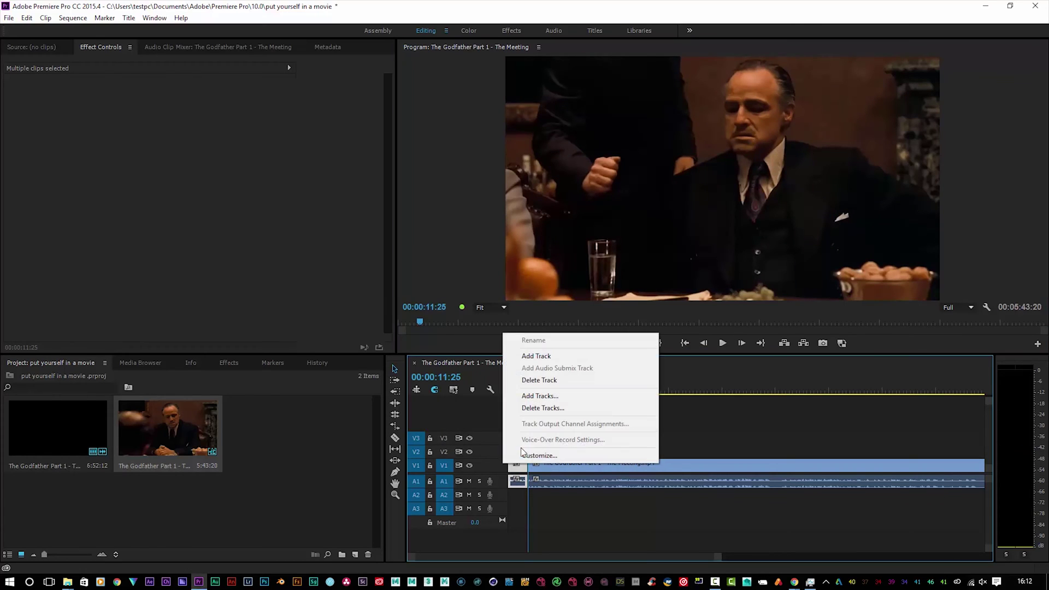
{"action": "left_click", "coordinate": [514, 509]}
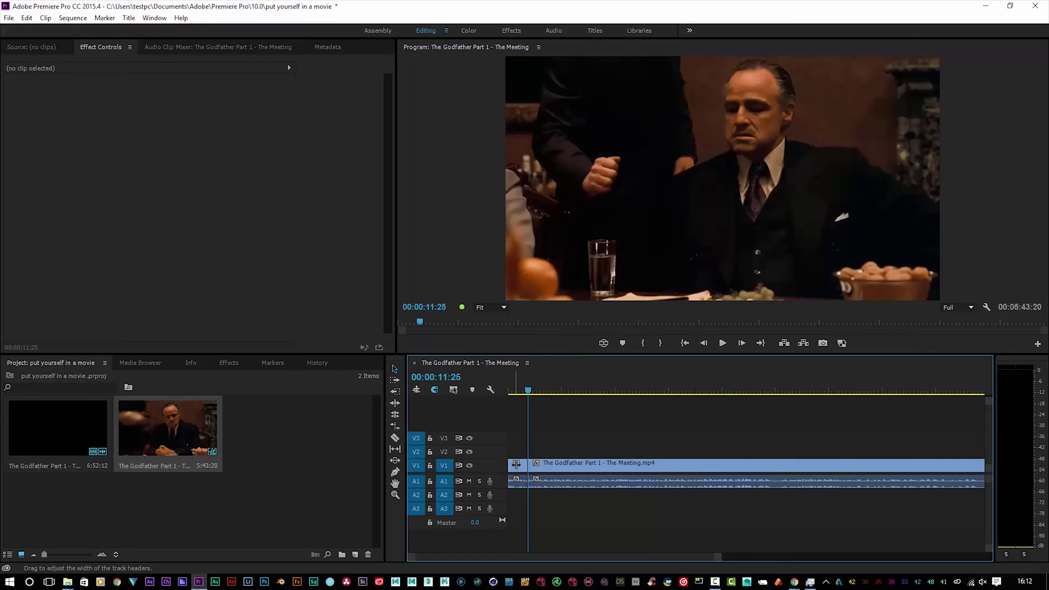
{"action": "right_click", "coordinate": [519, 466]}
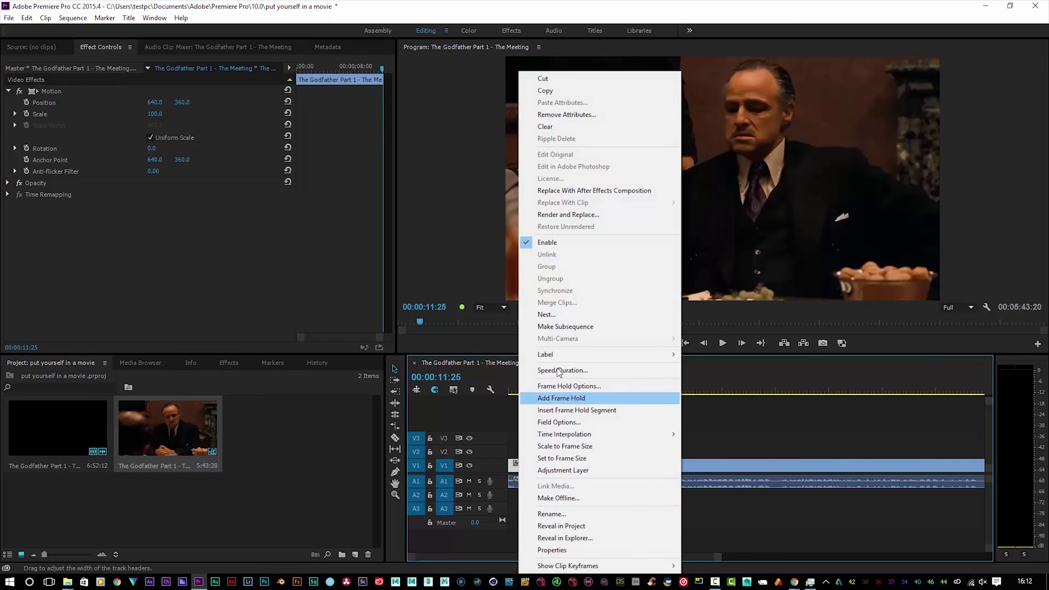
{"action": "left_click", "coordinate": [558, 190]}
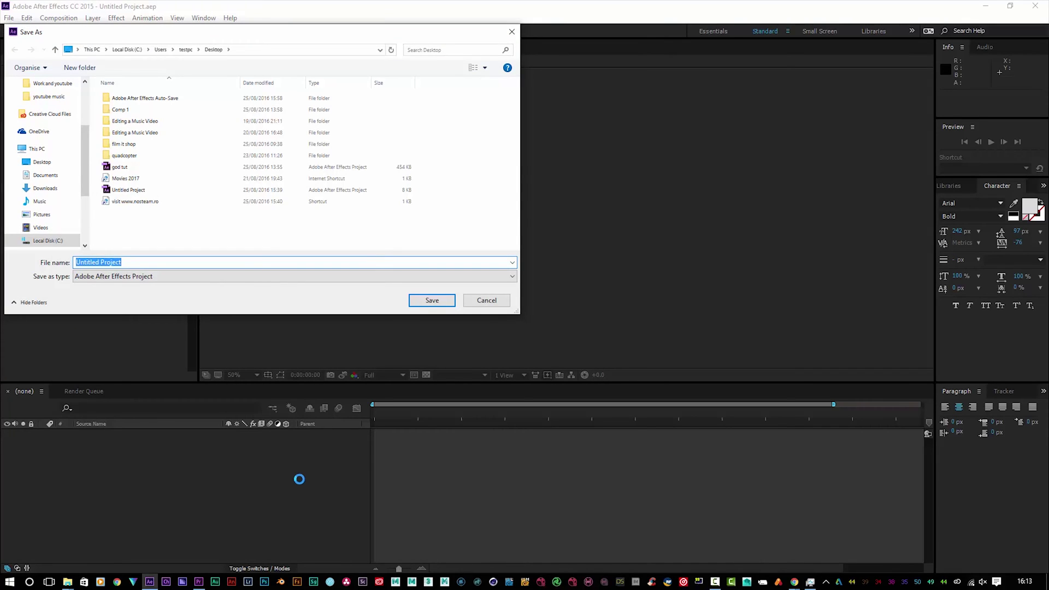
Save the project as tut.aep, scrub the comp, and select the Godfather Meeting layer.
{"action": "type", "text": "tut"}
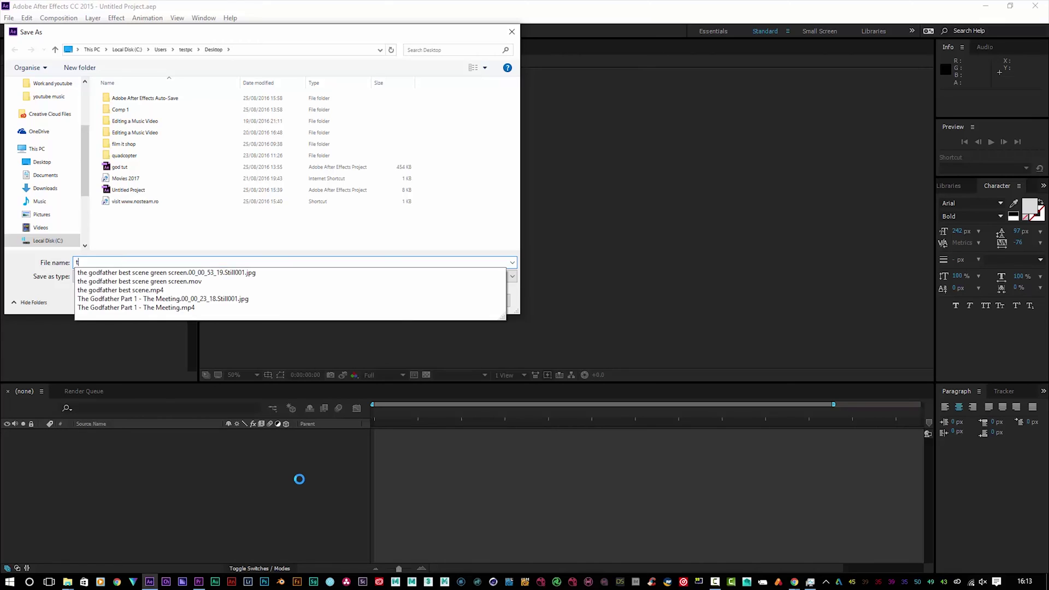
{"action": "key", "text": "Return"}
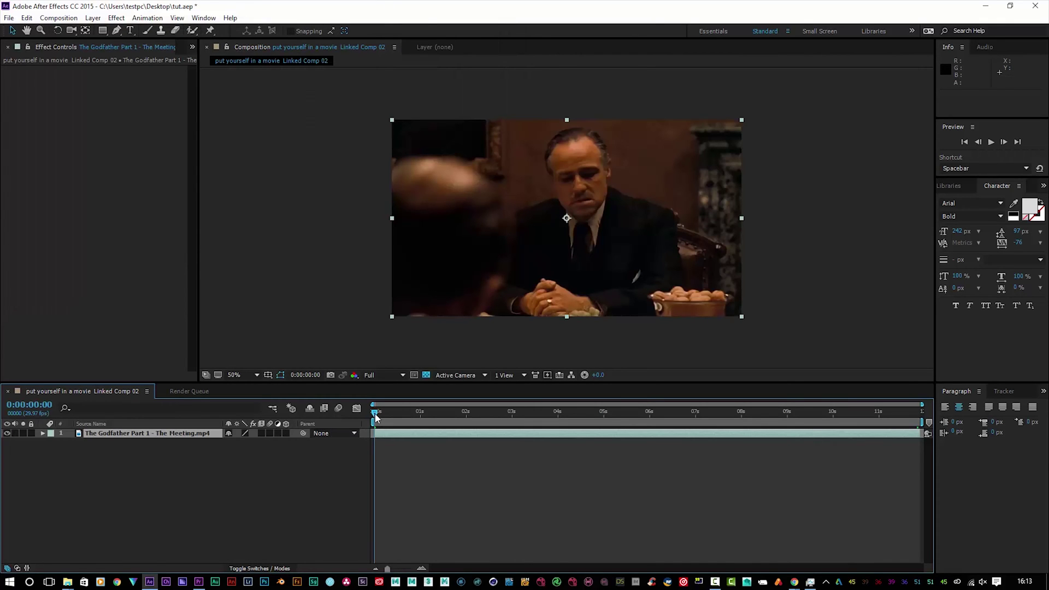
{"action": "left_click_drag", "start_coordinate": [375, 416], "coordinate": [822, 416]}
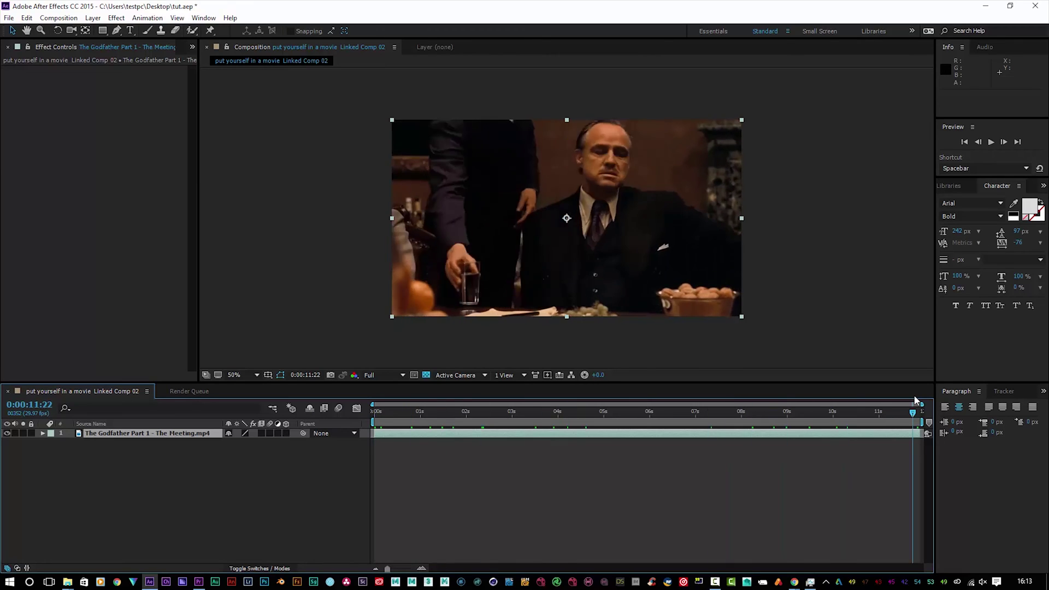
{"action": "left_click_drag", "start_coordinate": [732, 415], "coordinate": [367, 417]}
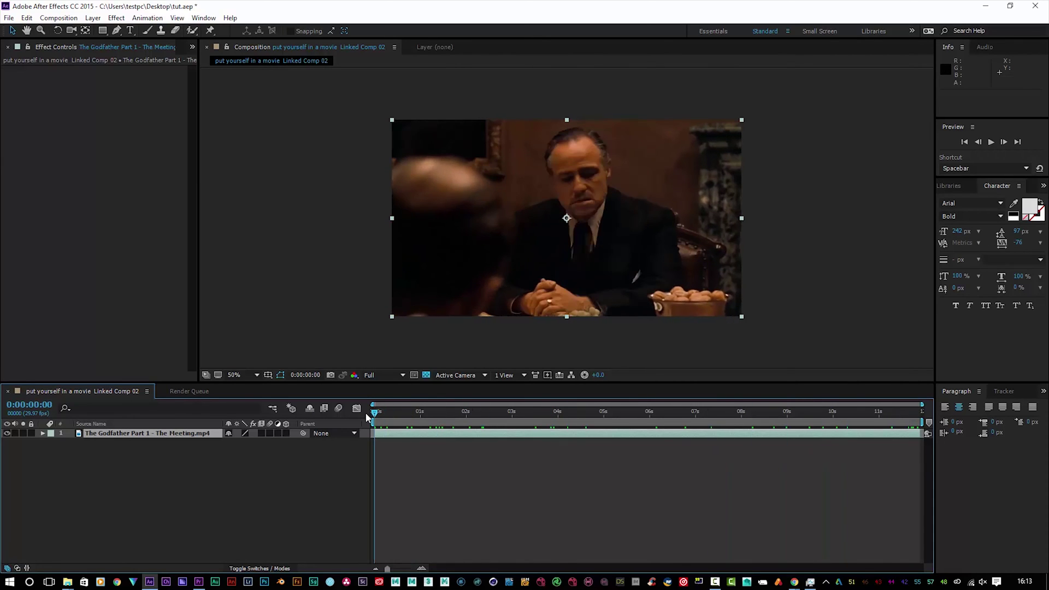
{"action": "left_click", "coordinate": [119, 438]}
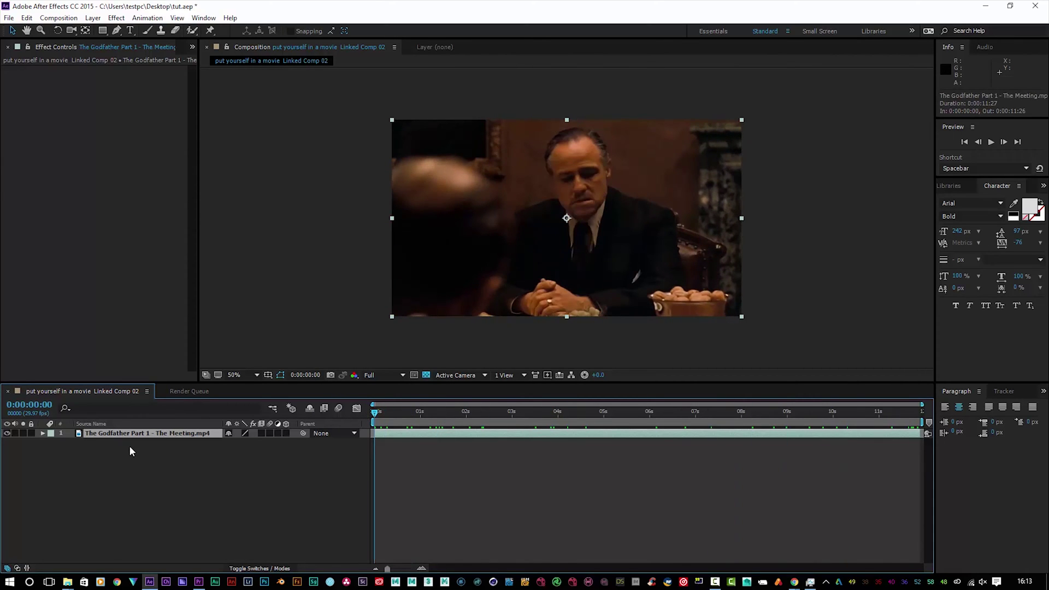
Duplicate the Godfather layer and rename the top copy 'main footage'.
{"action": "key", "text": "ctrl+d"}
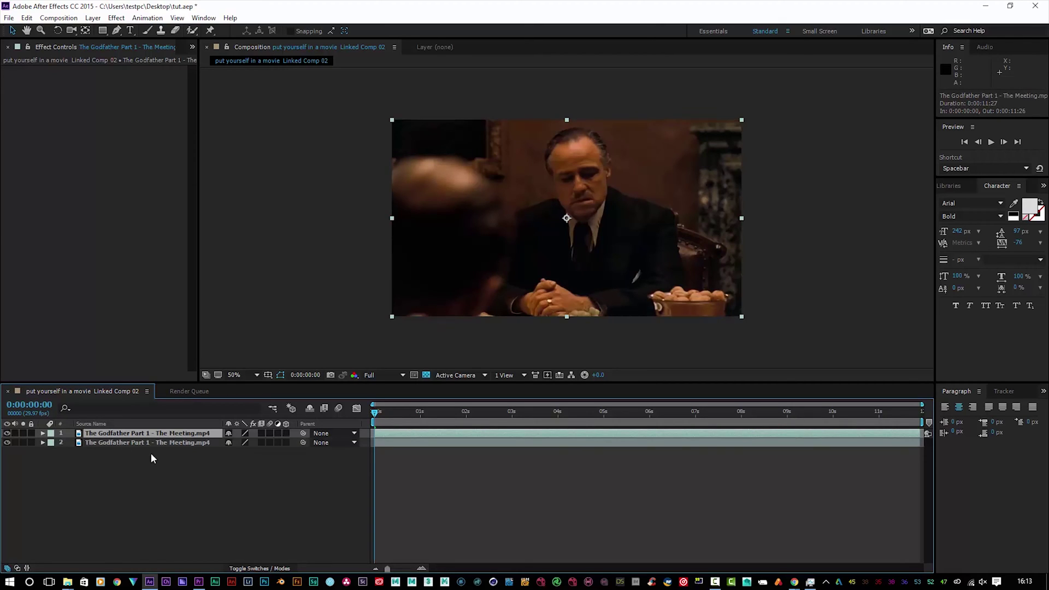
{"action": "right_click", "coordinate": [158, 437]}
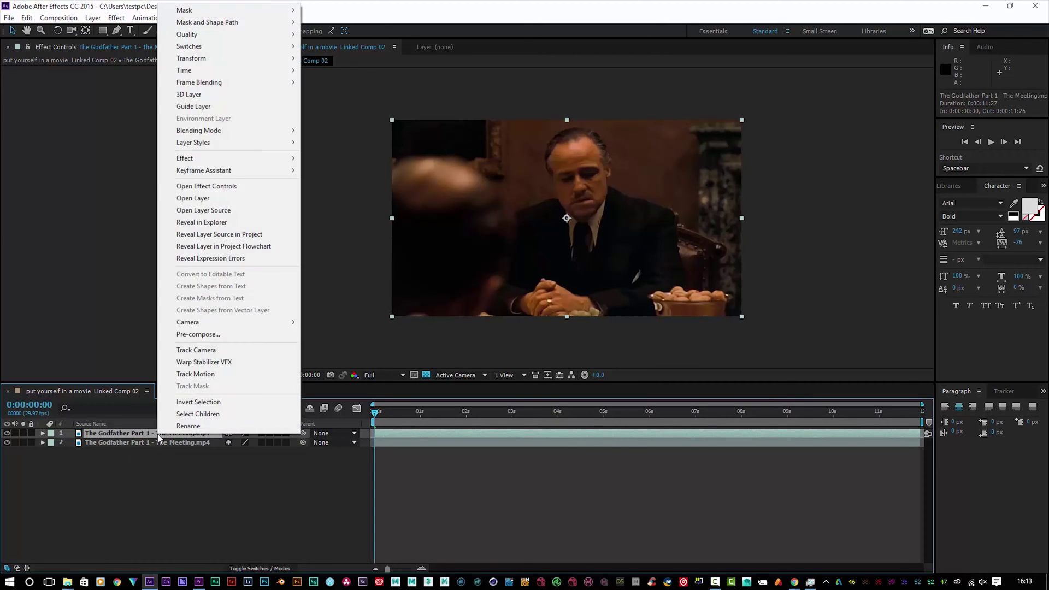
{"action": "left_click", "coordinate": [169, 426]}
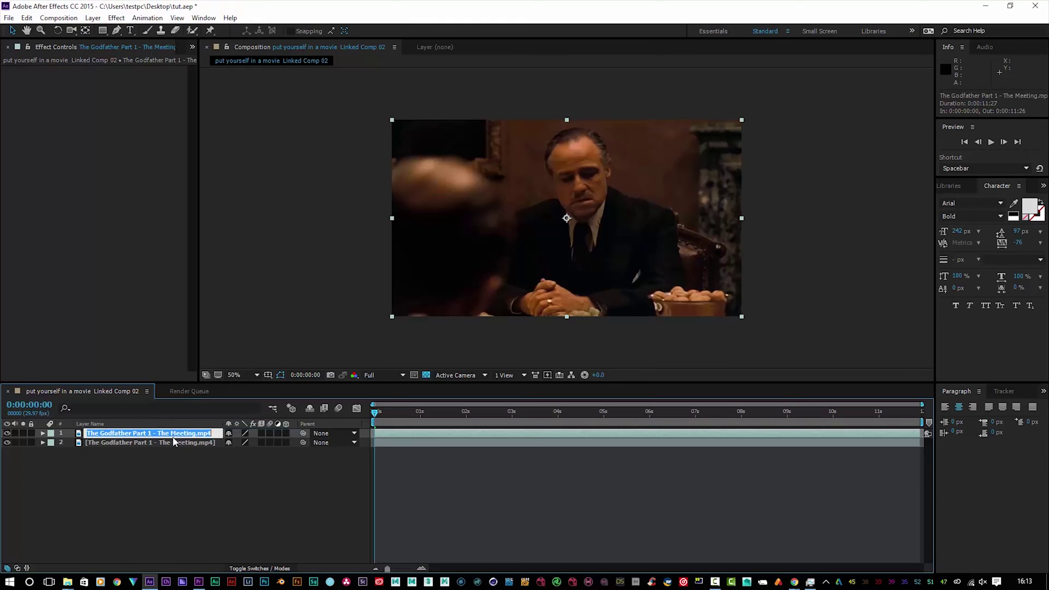
{"action": "type", "text": "main footage"}
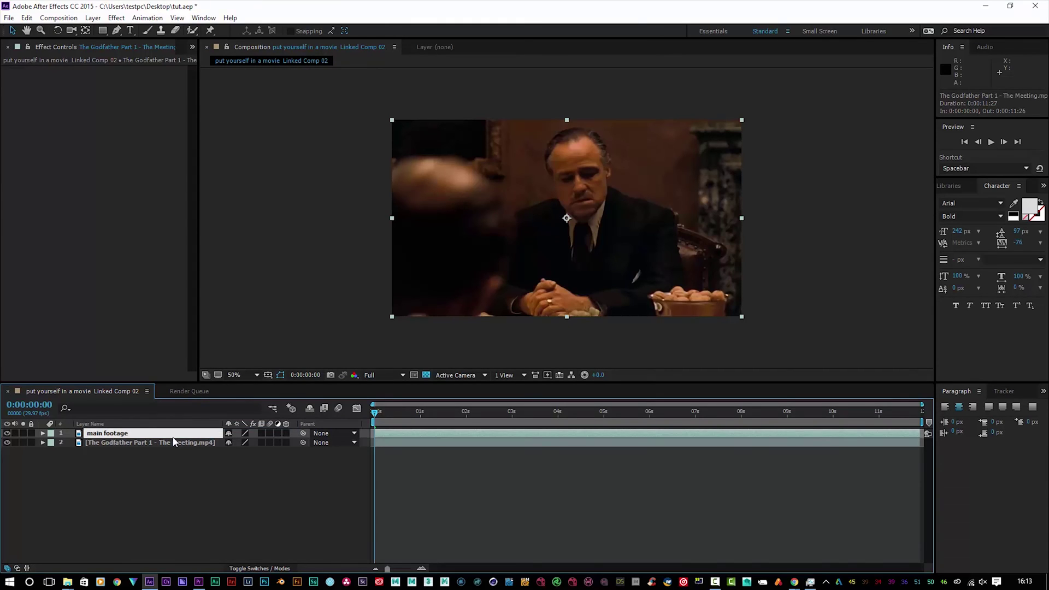
{"action": "key", "text": "Return"}
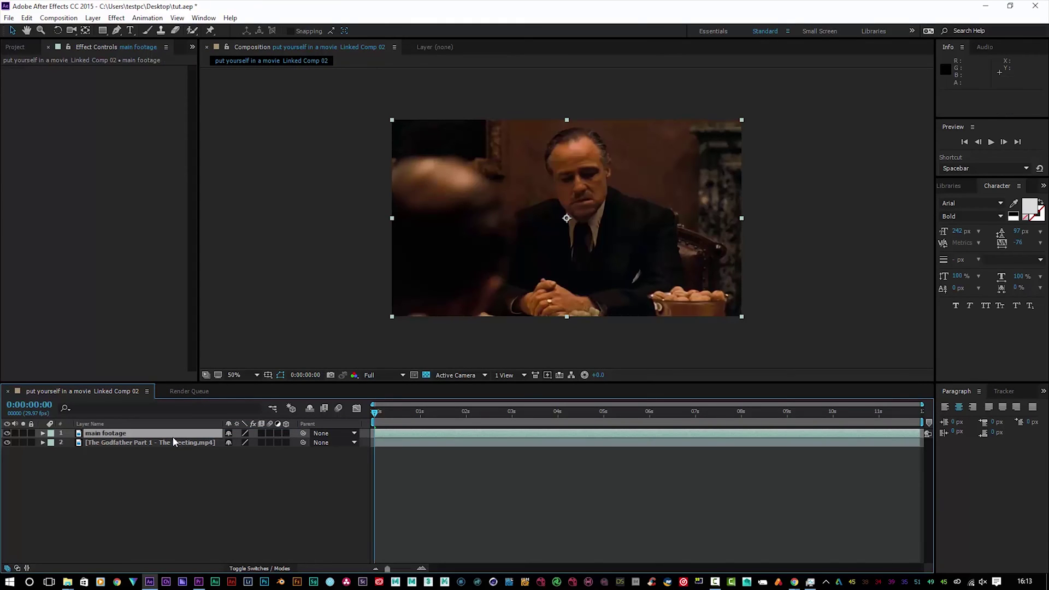
Rename the second Godfather layer 'back plate'.
{"action": "left_click", "coordinate": [160, 445]}
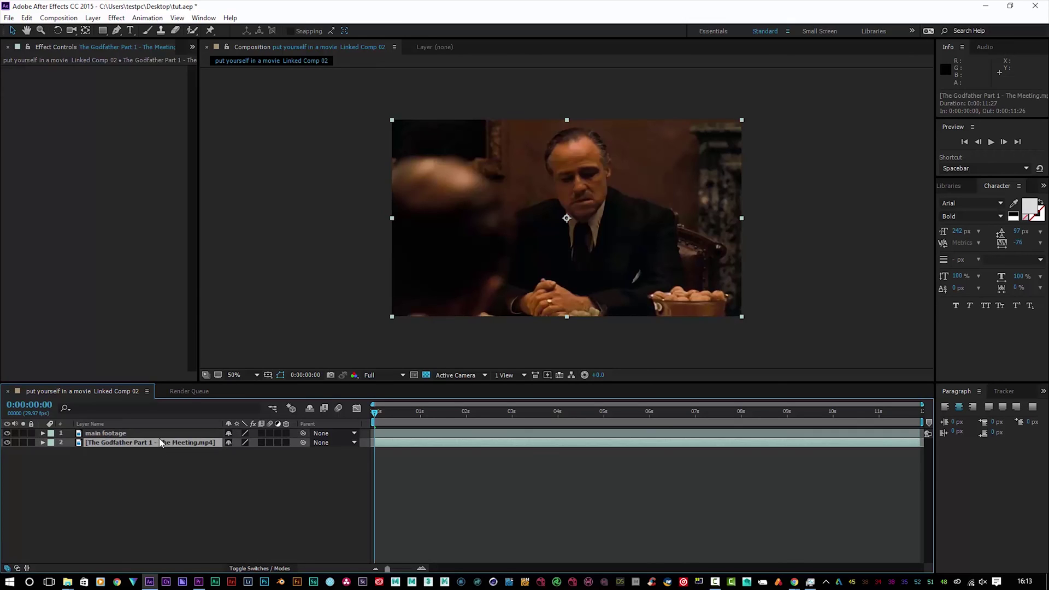
{"action": "right_click", "coordinate": [159, 442]}
{"action": "left_click", "coordinate": [190, 431]}
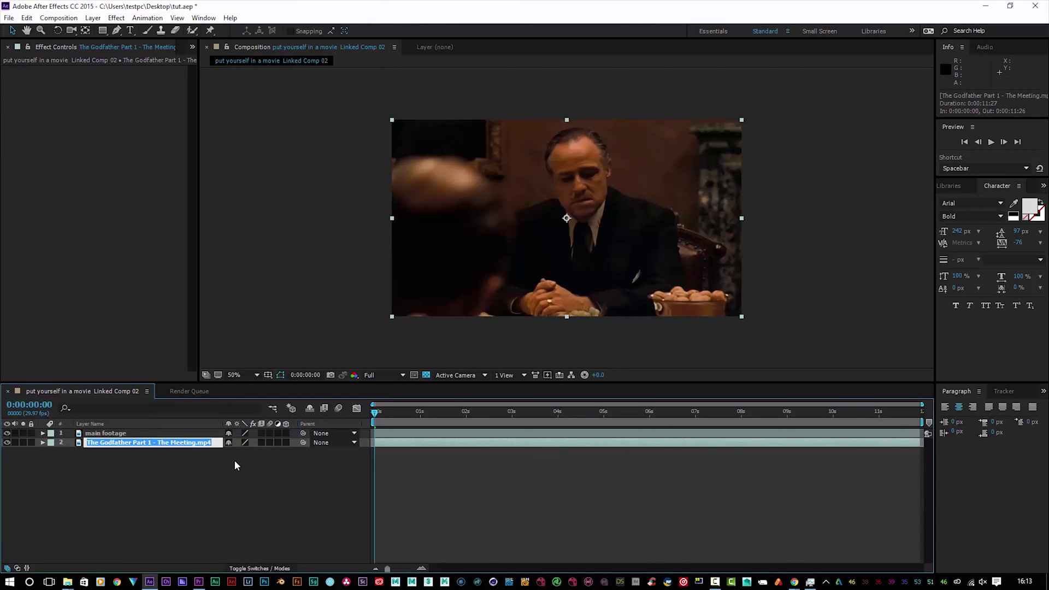
{"action": "type", "text": "back plate"}
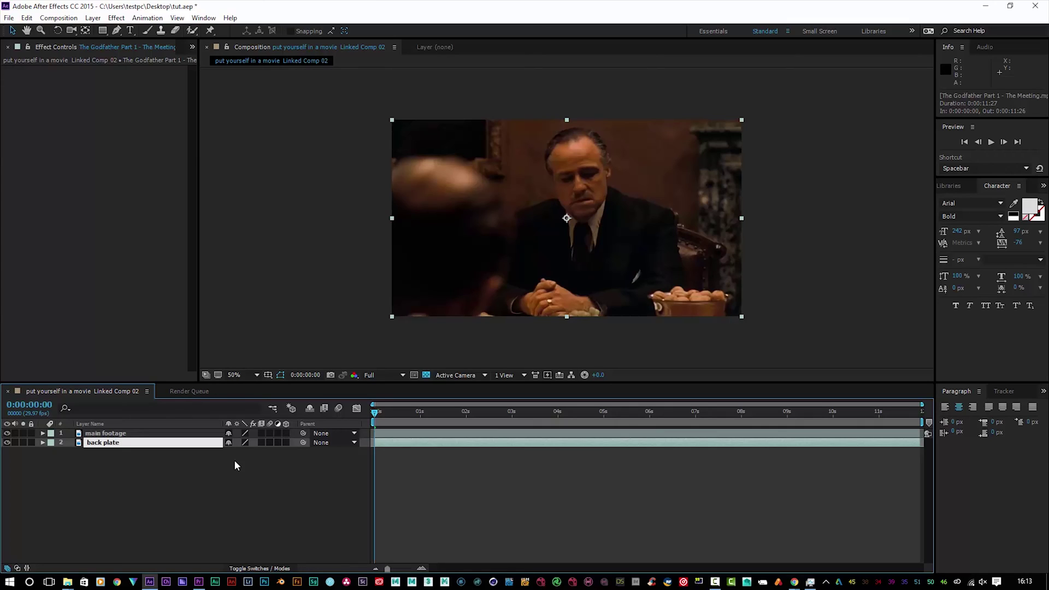
{"action": "key", "text": "Return"}
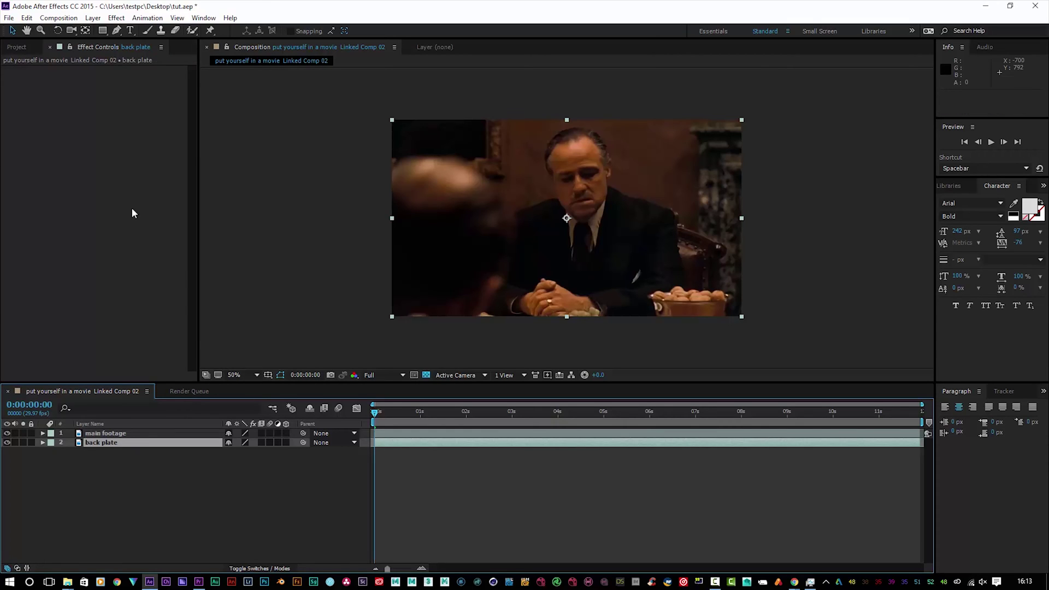
Import 20160825_124035.mp4 and drag it into the composition as the top layer.
{"action": "left_click", "coordinate": [9, 17]}
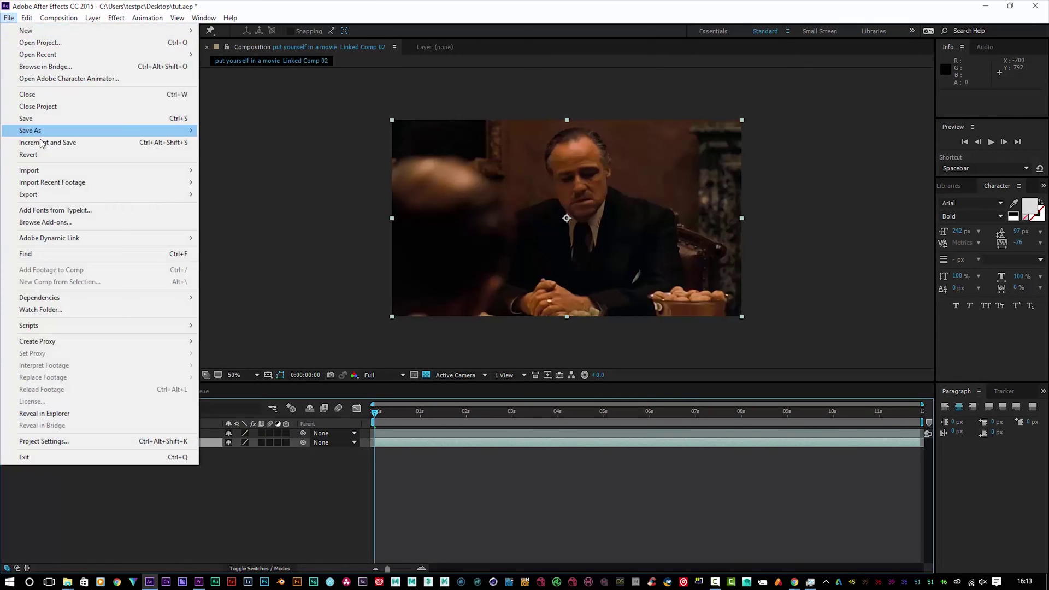
{"action": "mouse_move", "coordinate": [83, 172]}
{"action": "left_click", "coordinate": [221, 172]}
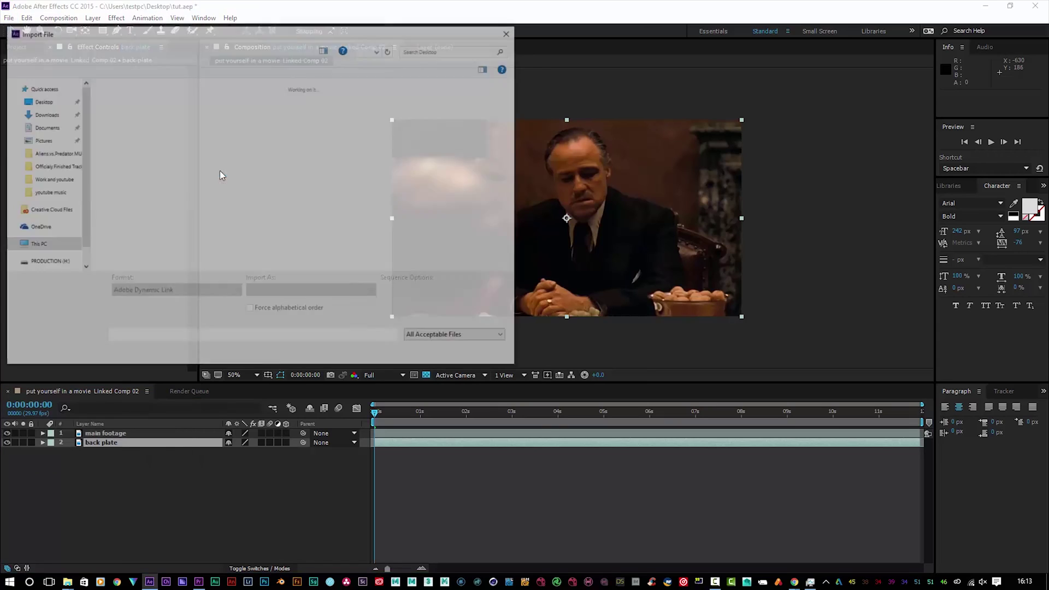
{"action": "double_click", "coordinate": [125, 179]}
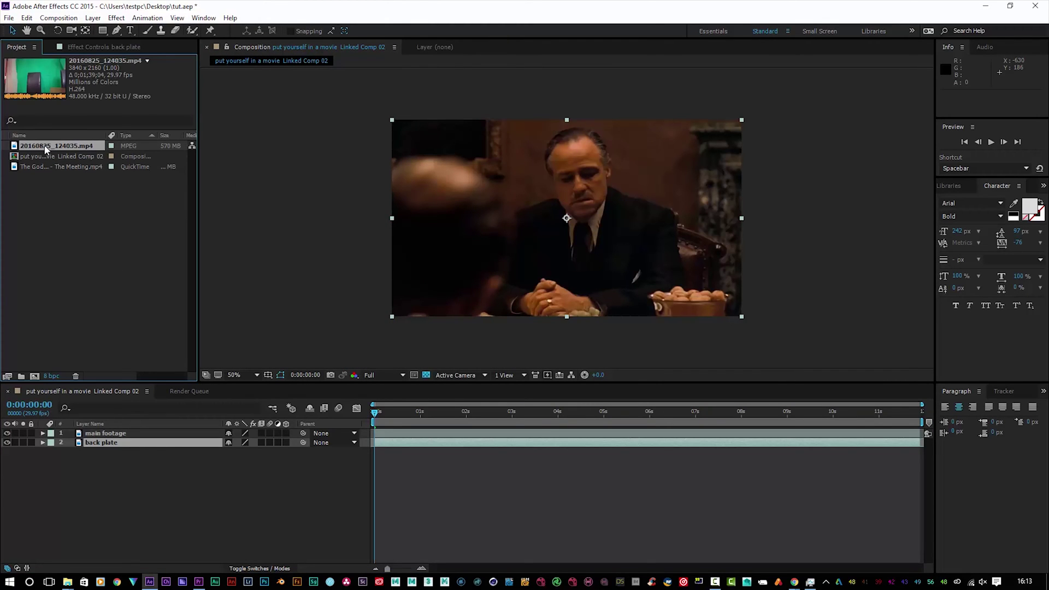
{"action": "left_click_drag", "start_coordinate": [46, 148], "coordinate": [526, 224]}
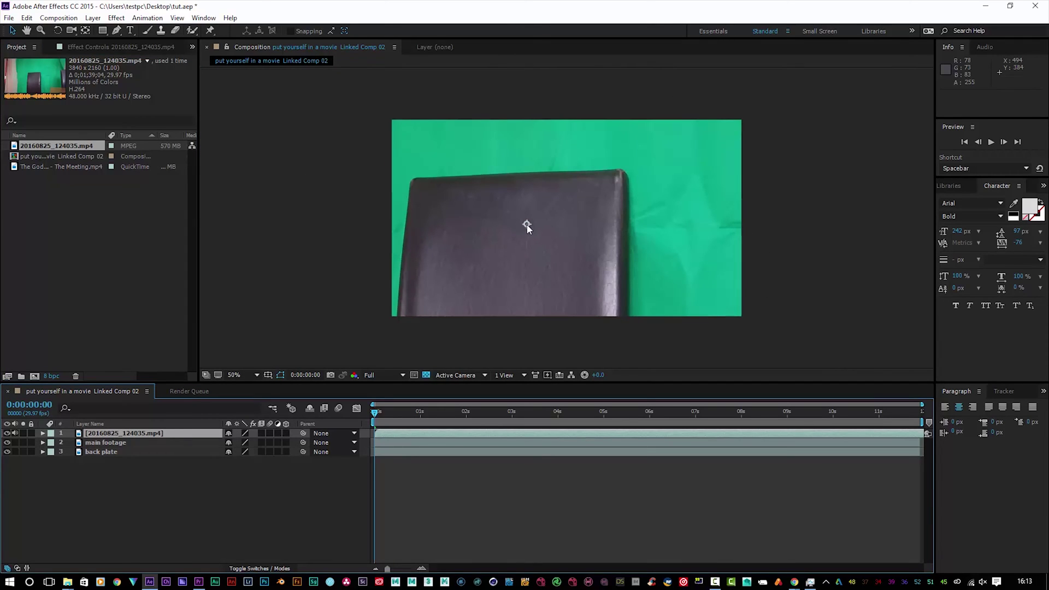
Set the green-screen layer's Scale to 28%.
{"action": "key", "text": "s"}
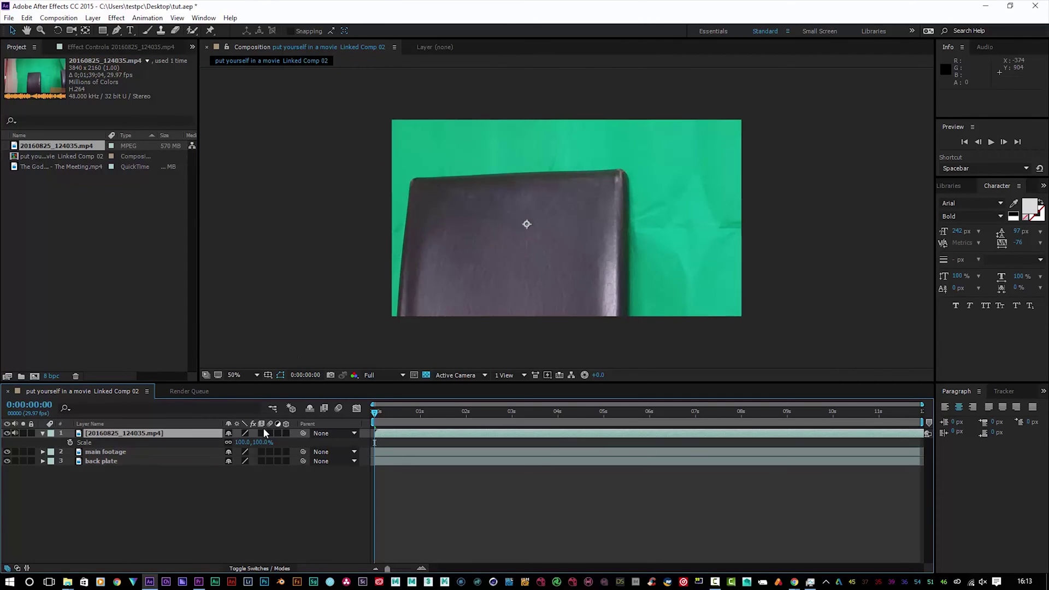
{"action": "left_click_drag", "start_coordinate": [264, 443], "coordinate": [225, 430]}
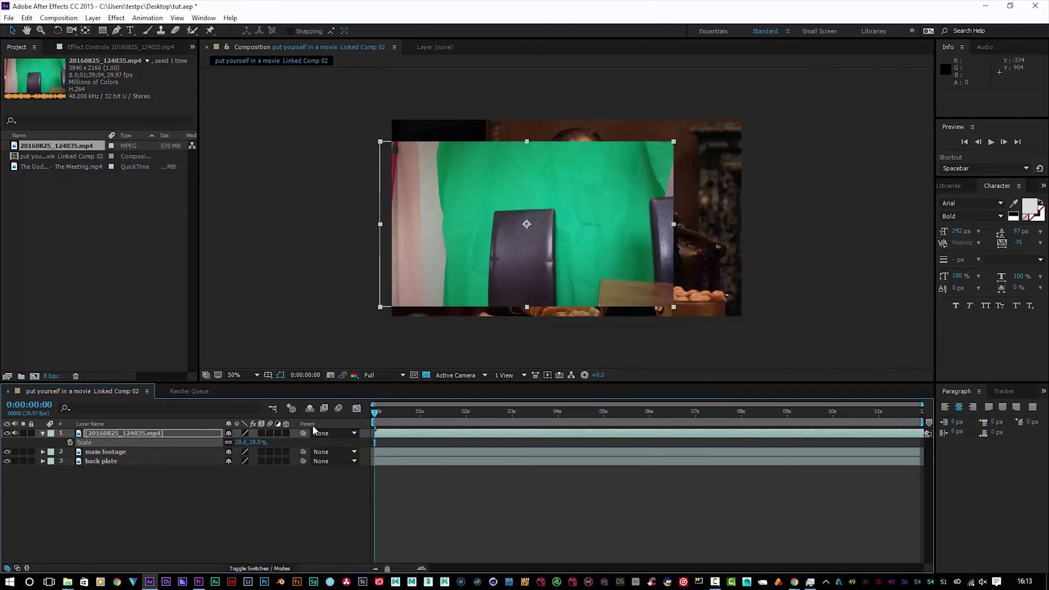
{"action": "mouse_move", "coordinate": [436, 434]}
{"action": "left_mouse_down"}
{"action": "mouse_move", "coordinate": [366, 435]}
{"action": "mouse_move", "coordinate": [470, 434]}
{"action": "mouse_move", "coordinate": [339, 433]}
{"action": "mouse_move", "coordinate": [450, 435]}
{"action": "mouse_move", "coordinate": [421, 435]}
{"action": "left_mouse_up"}
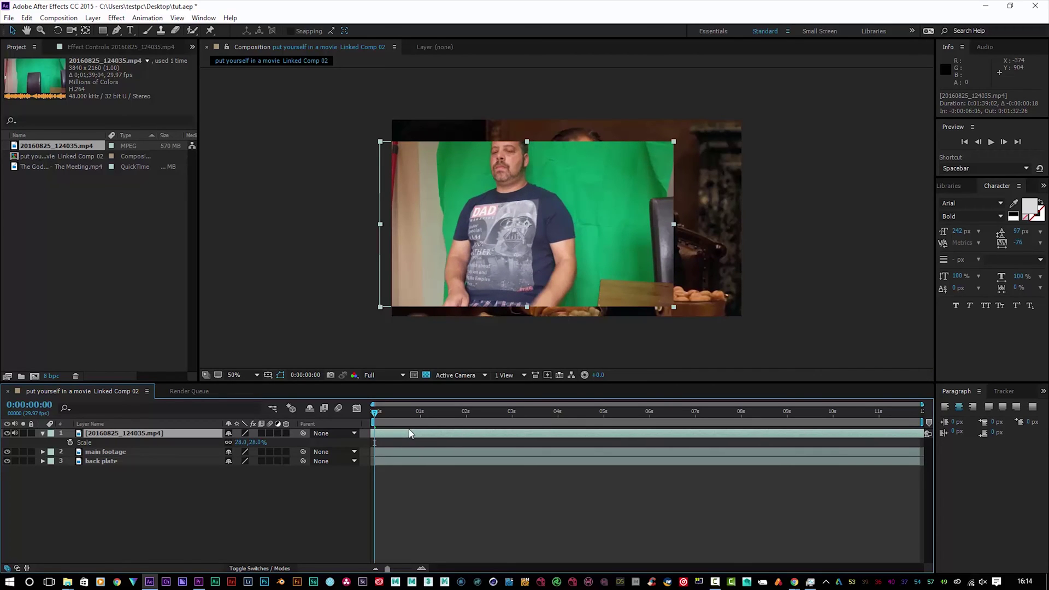
Draw a closed Pen-tool mask tracing around the man on the green-screen layer.
{"action": "left_click", "coordinate": [117, 31]}
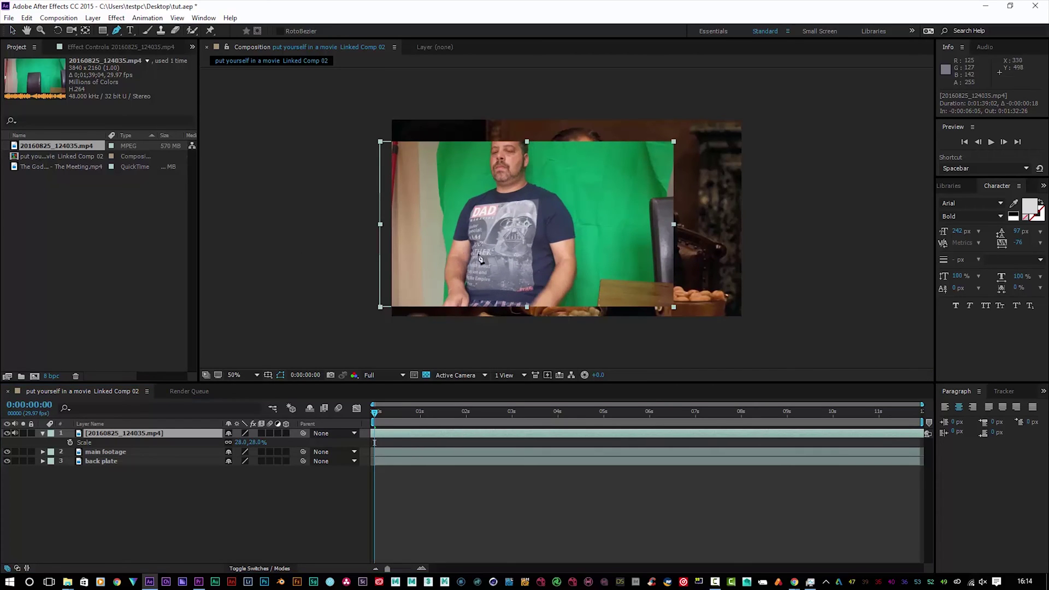
{"action": "left_click", "coordinate": [447, 245]}
{"action": "left_click", "coordinate": [450, 219]}
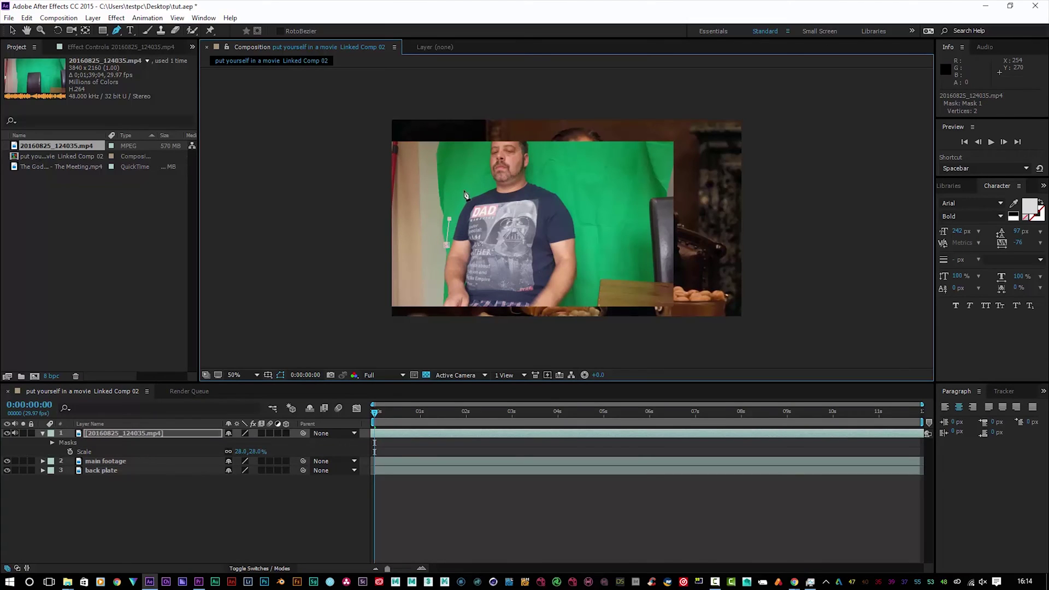
{"action": "left_click", "coordinate": [463, 190]}
{"action": "left_click", "coordinate": [480, 179]}
{"action": "left_click", "coordinate": [479, 158]}
{"action": "left_click", "coordinate": [482, 135]}
{"action": "left_click", "coordinate": [504, 129]}
{"action": "left_click", "coordinate": [544, 135]}
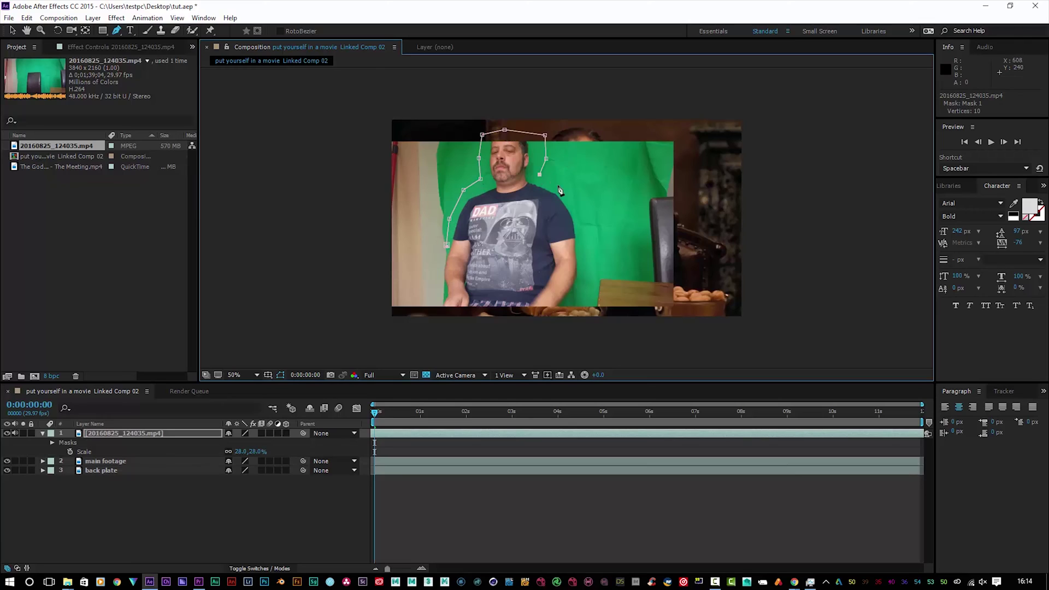
{"action": "left_click", "coordinate": [560, 188]}
{"action": "left_click", "coordinate": [592, 213]}
{"action": "left_click", "coordinate": [596, 248]}
{"action": "left_click", "coordinate": [587, 299]}
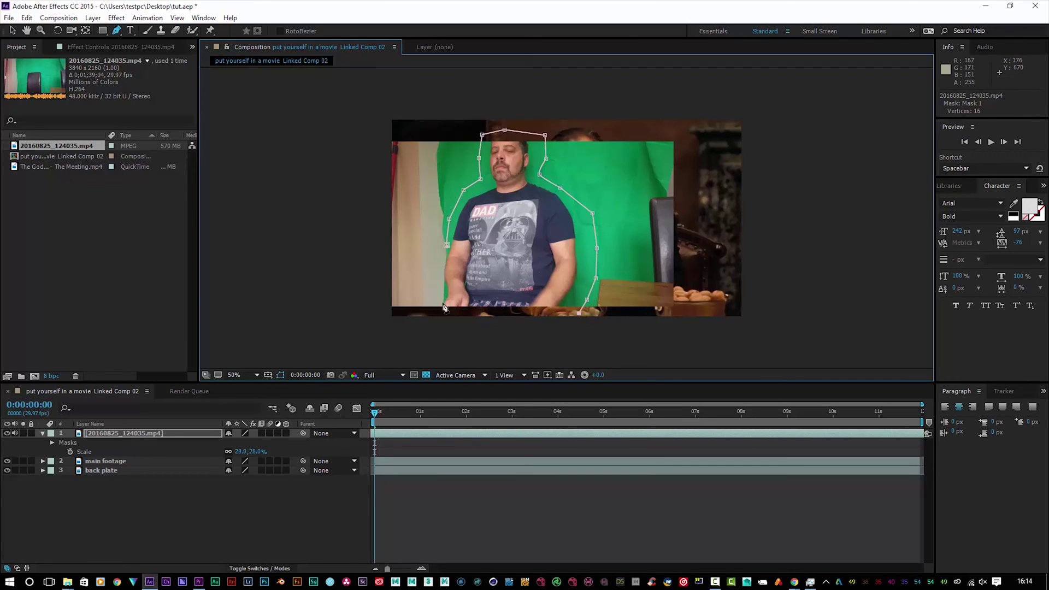
{"action": "left_click", "coordinate": [439, 322]}
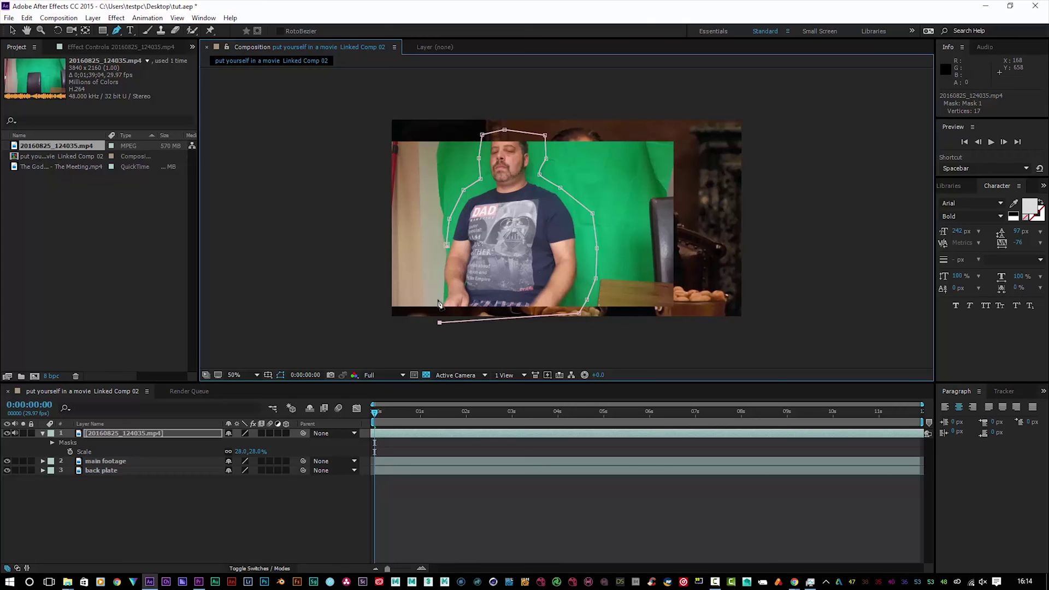
{"action": "left_click", "coordinate": [443, 301]}
{"action": "right_click", "coordinate": [449, 250]}
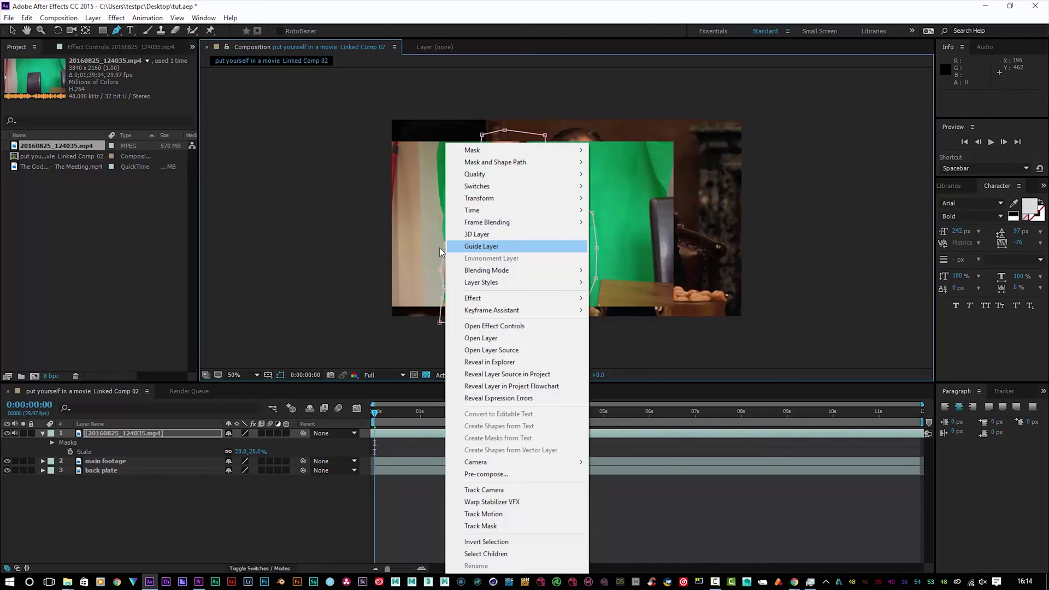
{"action": "left_click", "coordinate": [444, 245]}
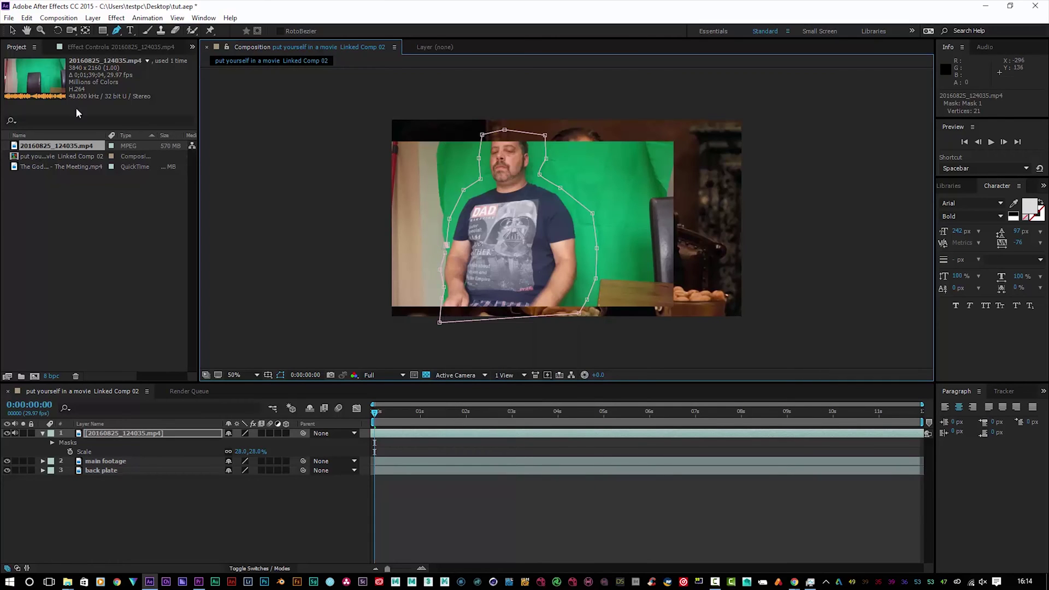
Undo the extra mask vertex and move the masked layer to position 454, 338.
{"action": "left_click", "coordinate": [26, 17]}
{"action": "left_click", "coordinate": [28, 31]}
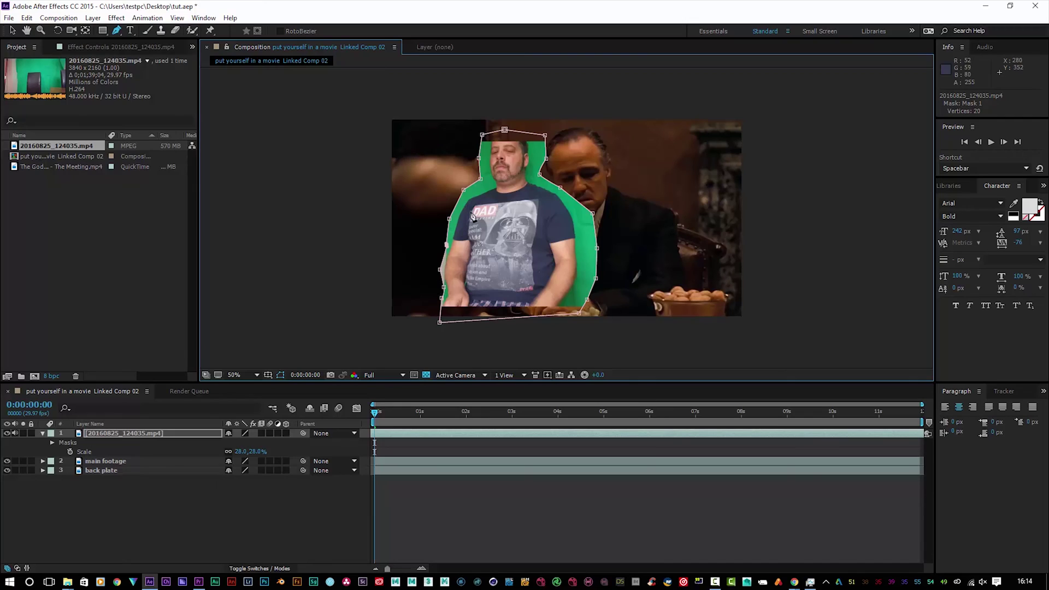
{"action": "left_click", "coordinate": [12, 31]}
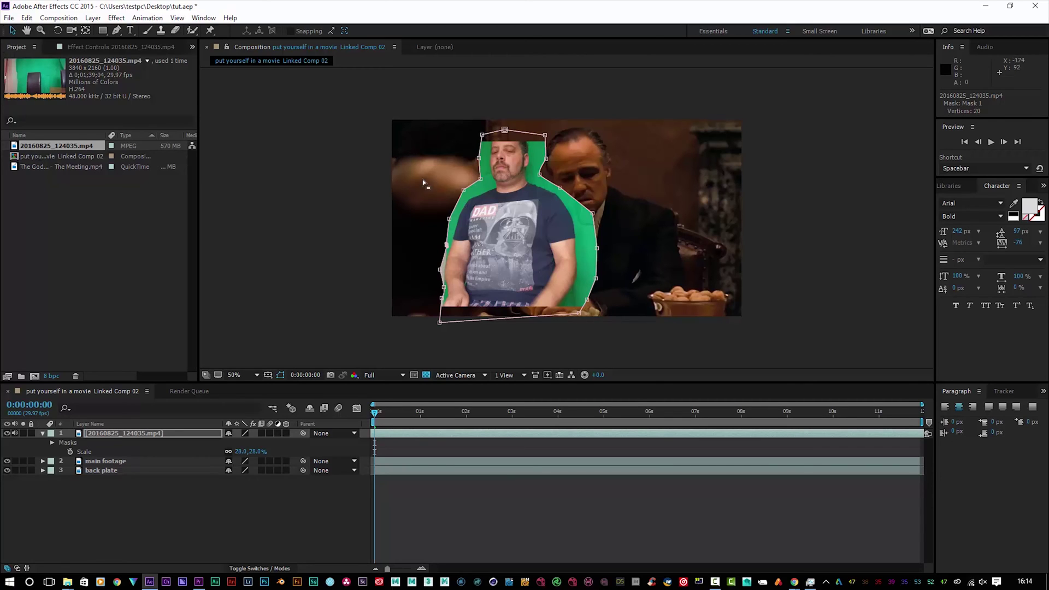
{"action": "left_click", "coordinate": [510, 237]}
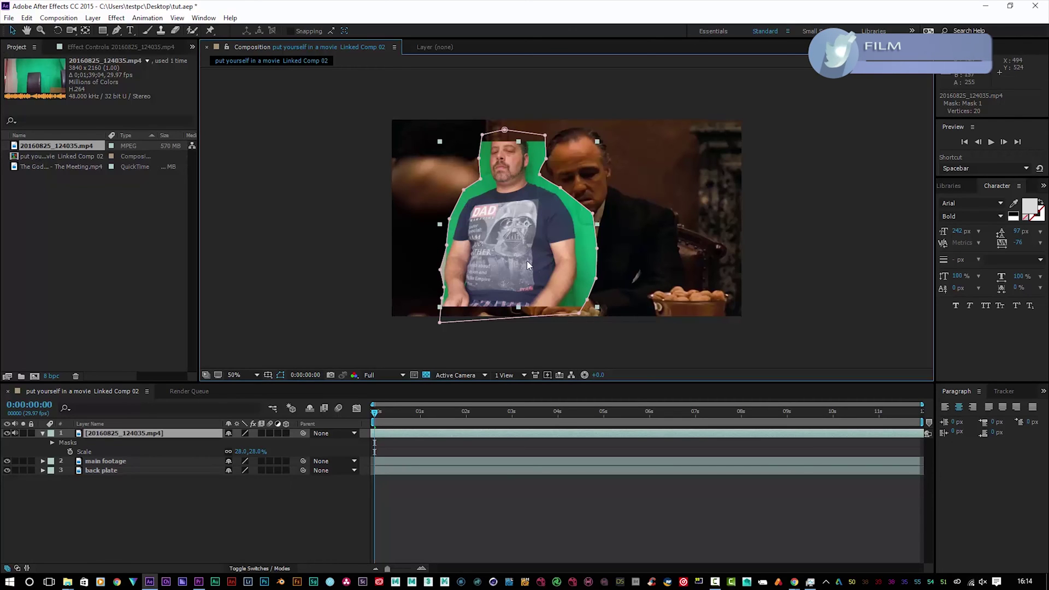
{"action": "left_click_drag", "start_coordinate": [526, 260], "coordinate": [515, 248]}
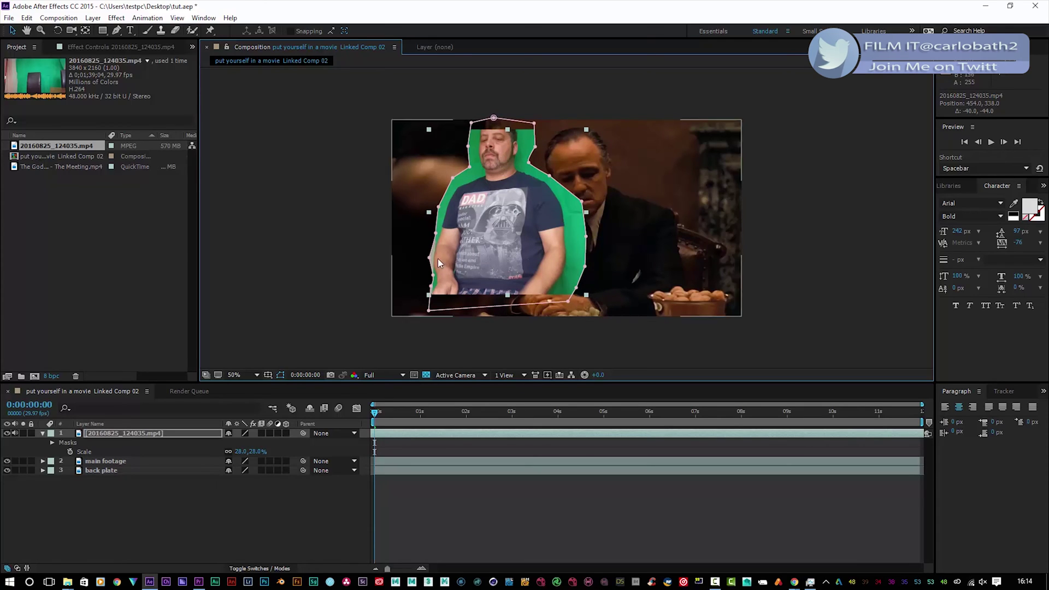
Rename the green-screen layer 'greenscreen'.
{"action": "right_click", "coordinate": [112, 431]}
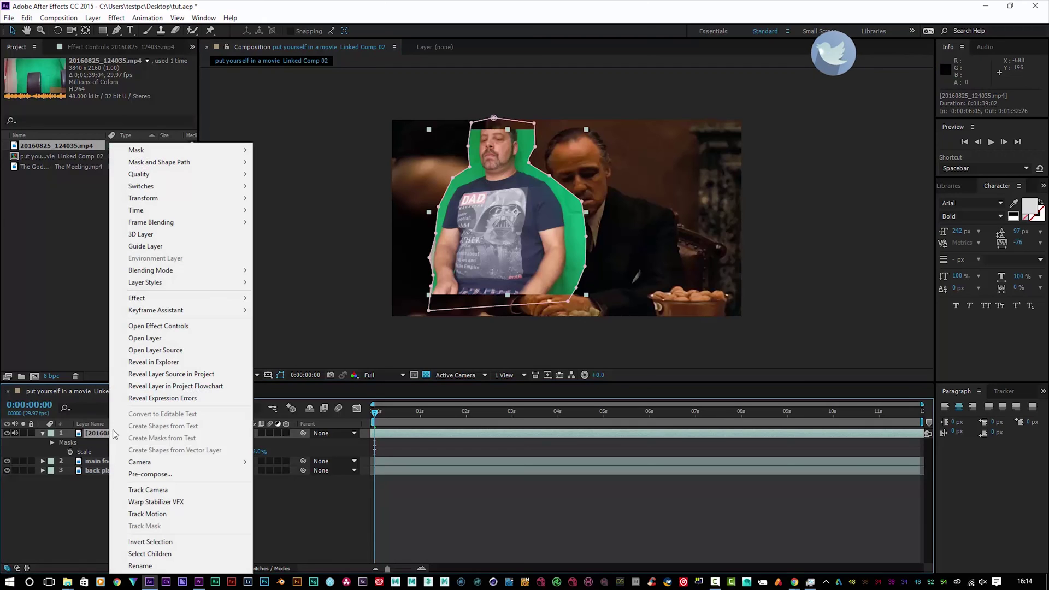
{"action": "left_click", "coordinate": [140, 566]}
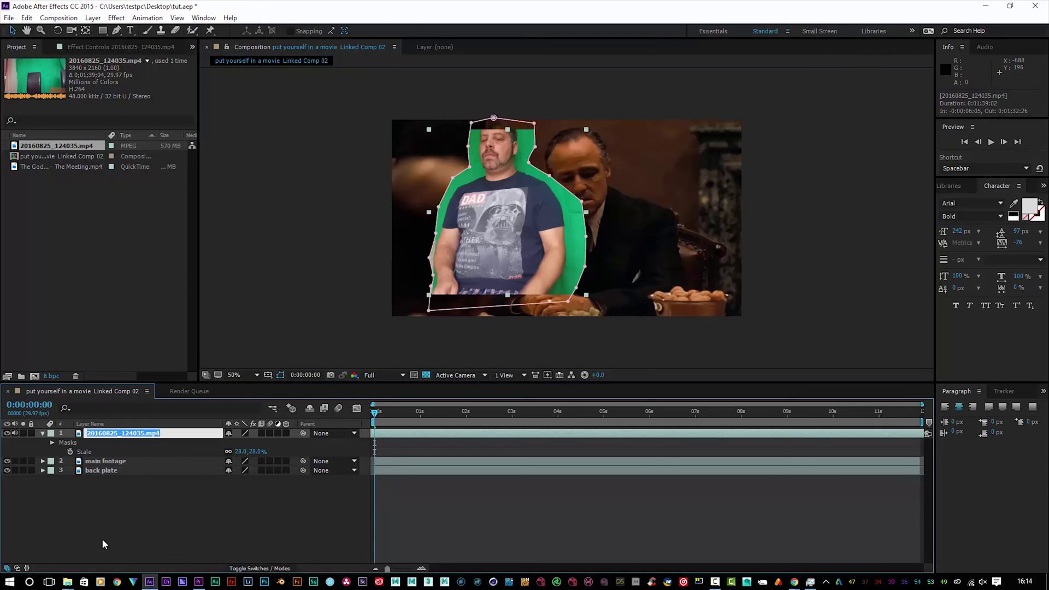
{"action": "type", "text": "greenscreen"}
{"action": "key", "text": "Return"}
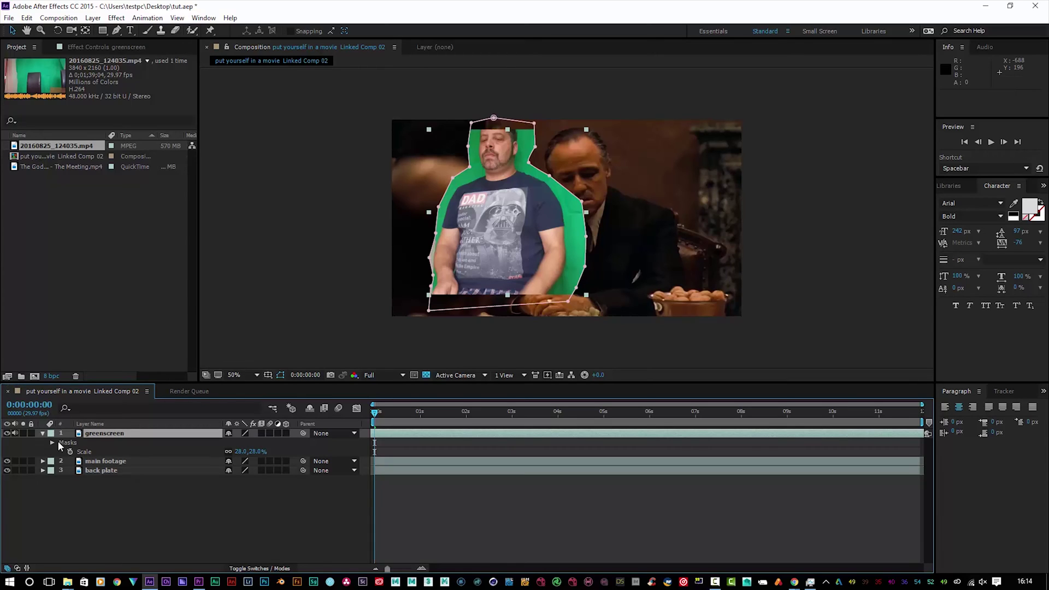
Apply Effect > Keying > Keylight (1.2) to the greenscreen layer.
{"action": "right_click", "coordinate": [92, 435]}
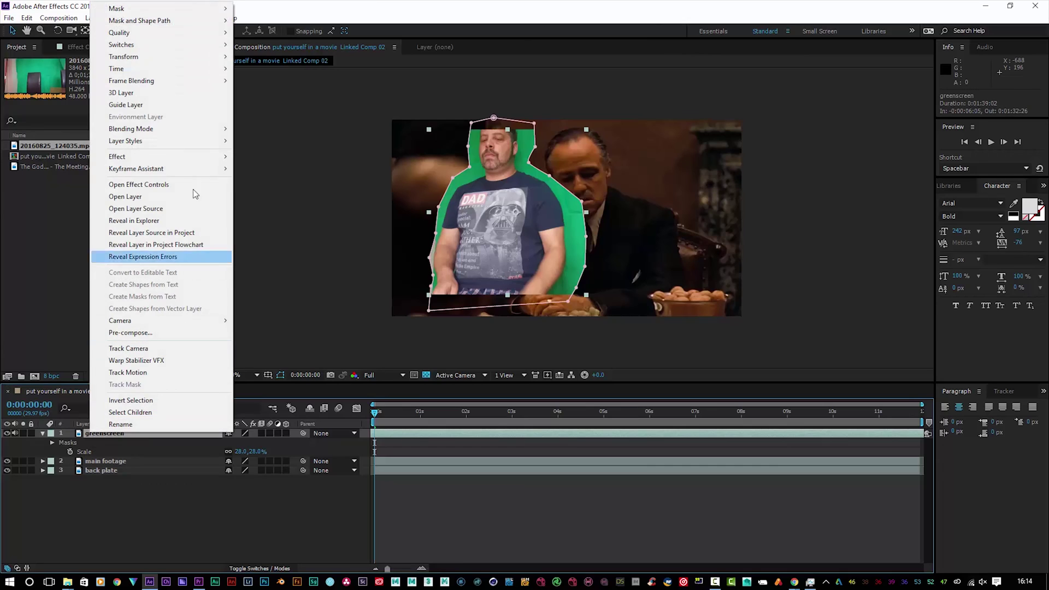
{"action": "mouse_move", "coordinate": [213, 163]}
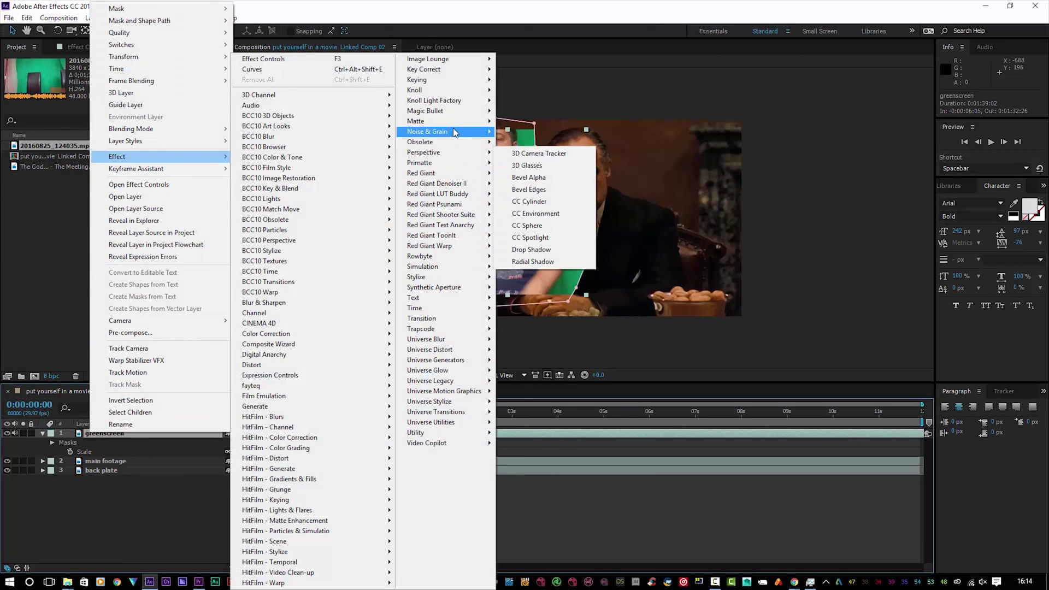
{"action": "mouse_move", "coordinate": [471, 80]}
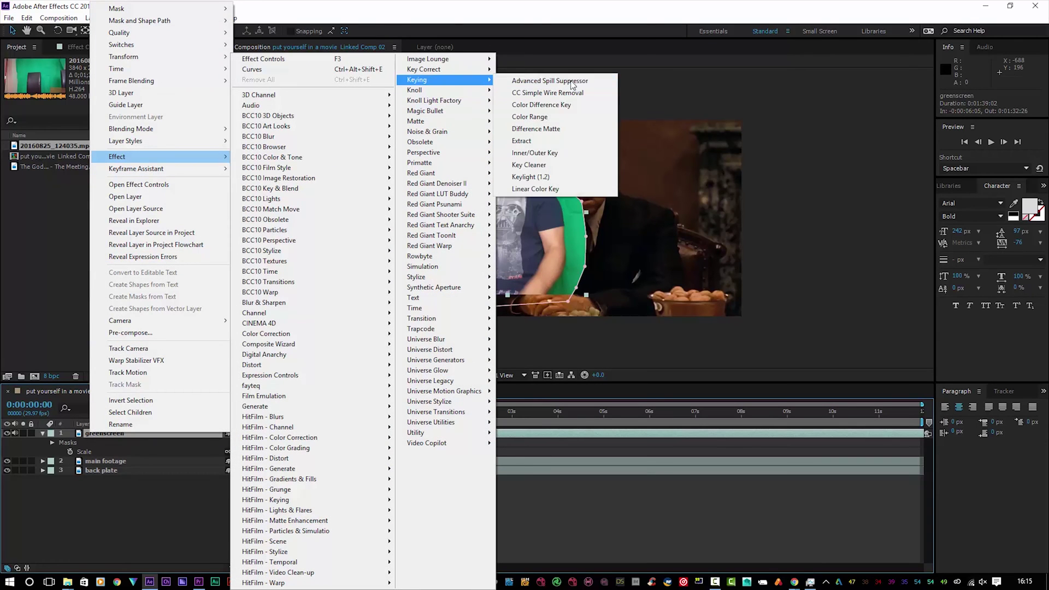
{"action": "left_click", "coordinate": [552, 178]}
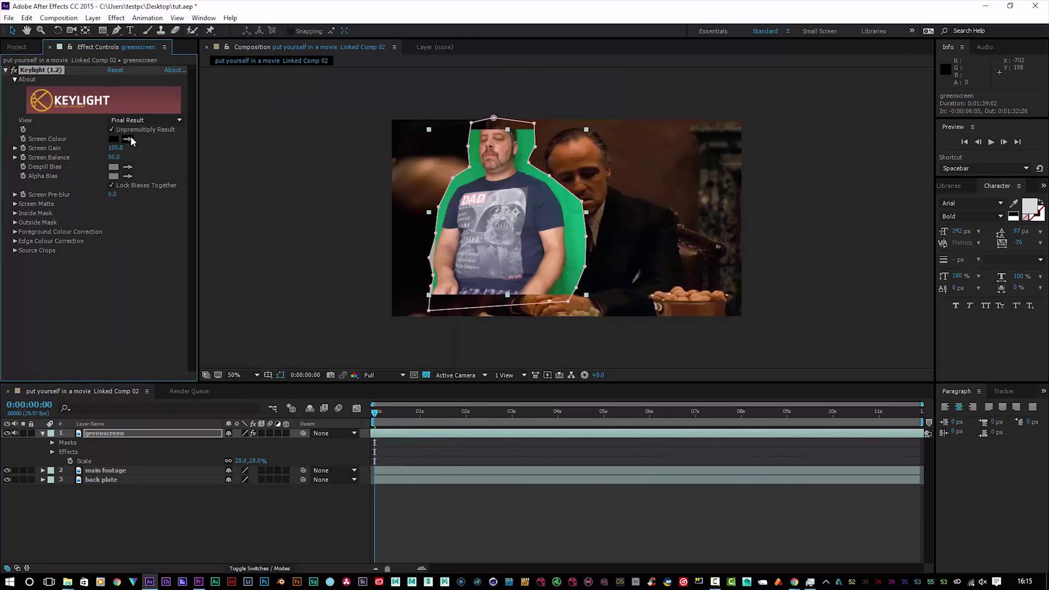
Sample the green as Screen Colour and set Clip Black 46, Clip White 82 in Screen Matte view.
{"action": "left_click", "coordinate": [458, 182]}
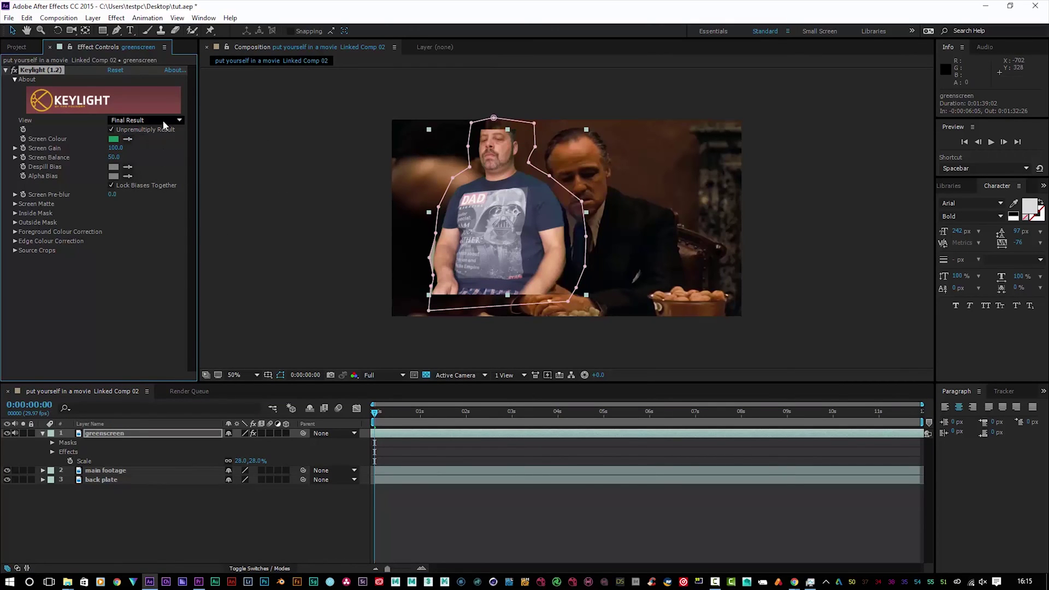
{"action": "left_click", "coordinate": [145, 120]}
{"action": "left_click", "coordinate": [153, 185]}
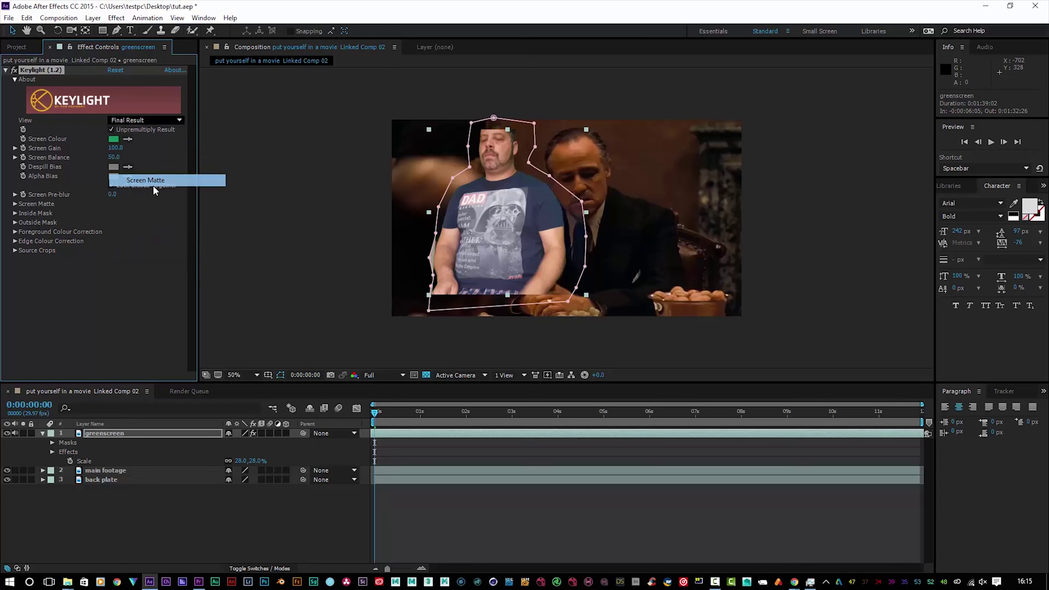
{"action": "left_click", "coordinate": [16, 204]}
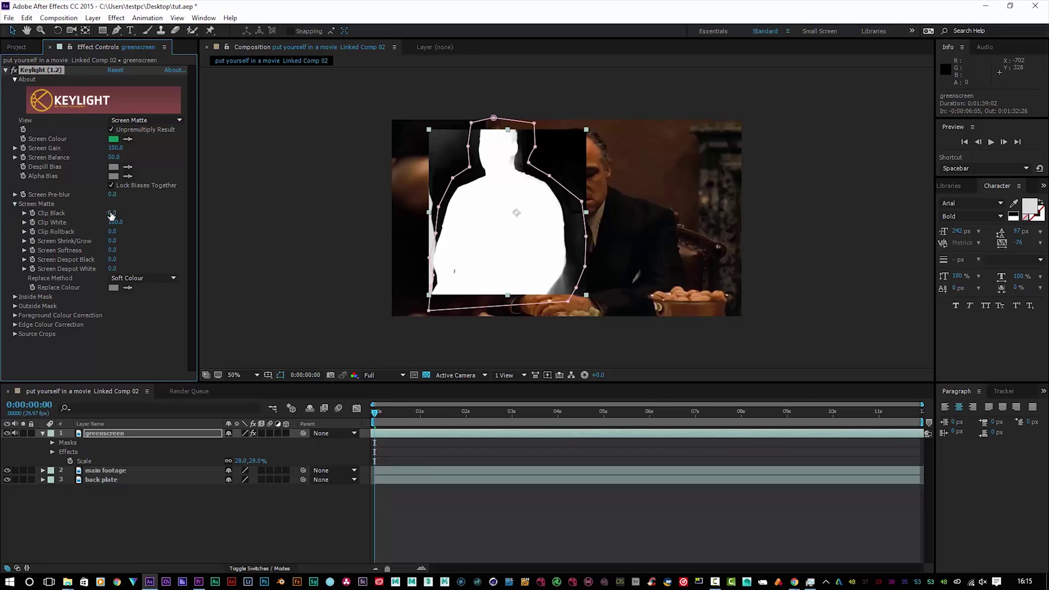
{"action": "mouse_move", "coordinate": [111, 215]}
{"action": "left_mouse_down"}
{"action": "mouse_move", "coordinate": [133, 211]}
{"action": "mouse_move", "coordinate": [104, 223]}
{"action": "left_mouse_up"}
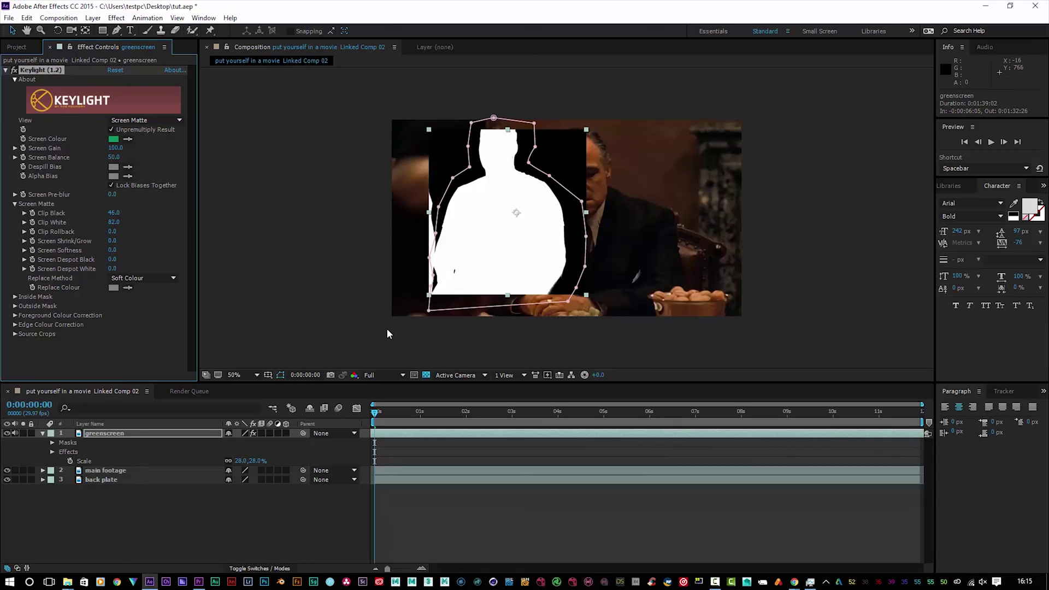
Switch Keylight's view back to Final Result and move greenscreen below main footage.
{"action": "left_click", "coordinate": [156, 119]}
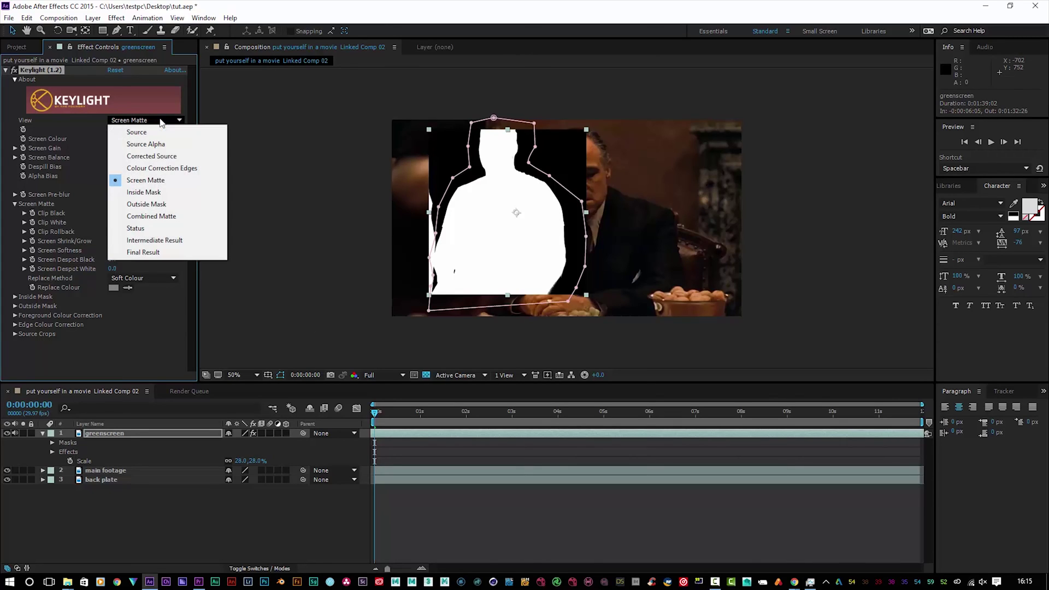
{"action": "left_click", "coordinate": [149, 252]}
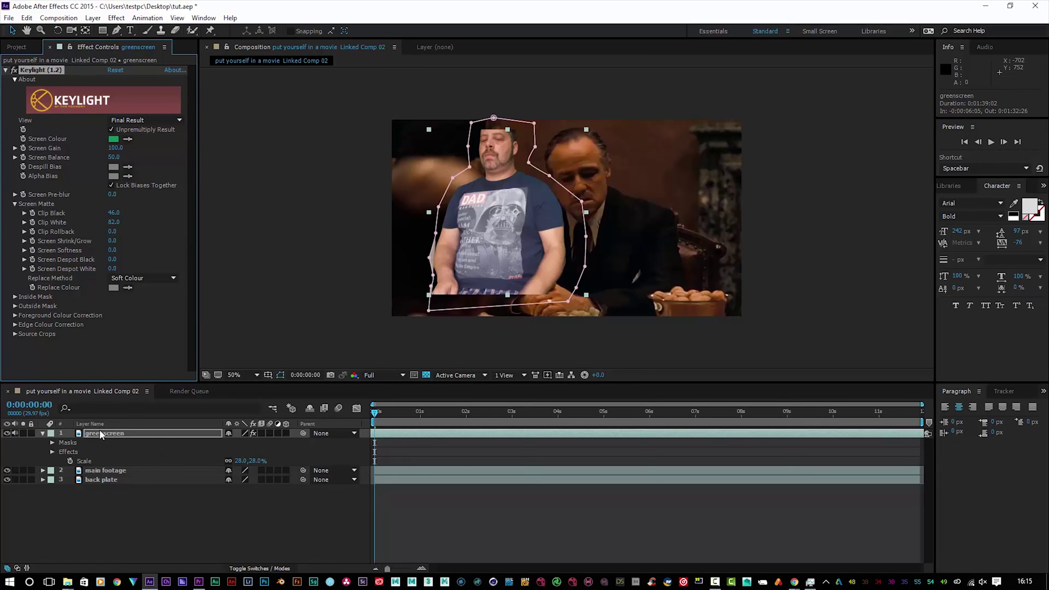
{"action": "left_click_drag", "start_coordinate": [103, 435], "coordinate": [104, 474]}
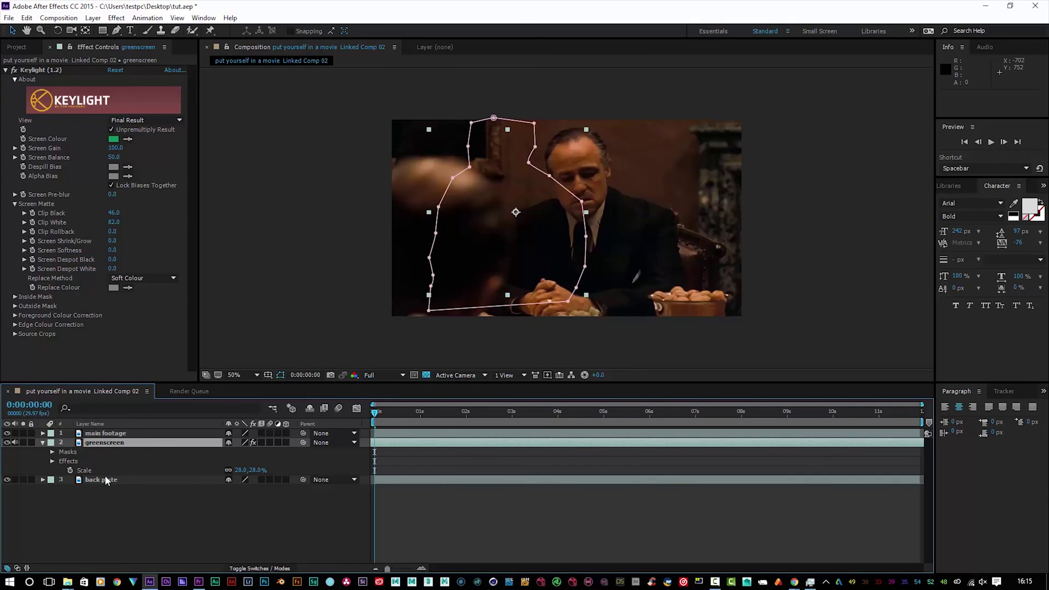
Collapse and hide the greenscreen layer, then select the main footage layer.
{"action": "left_click", "coordinate": [43, 442]}
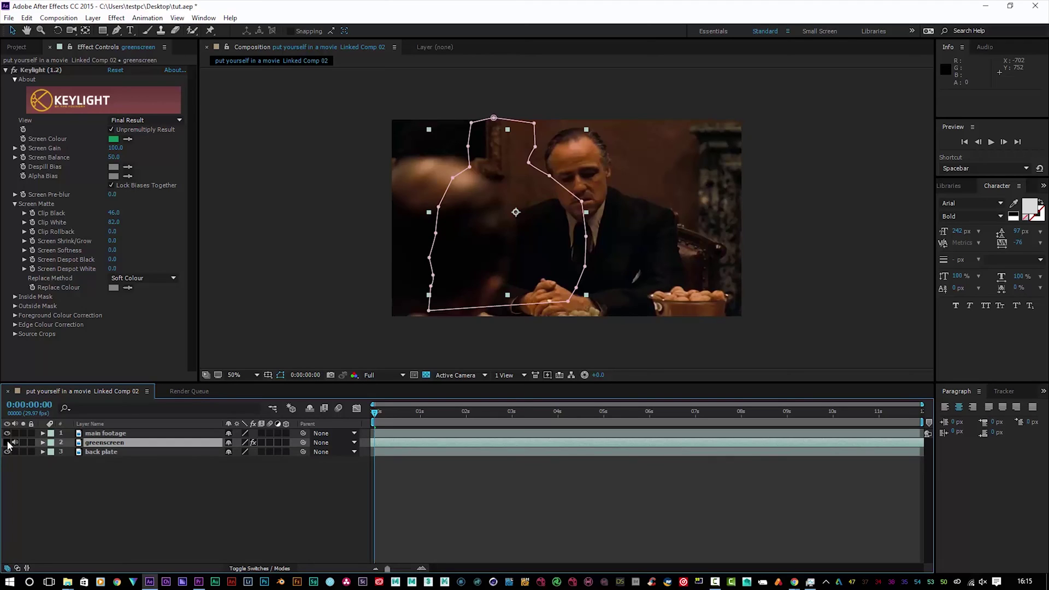
{"action": "left_click", "coordinate": [7, 443]}
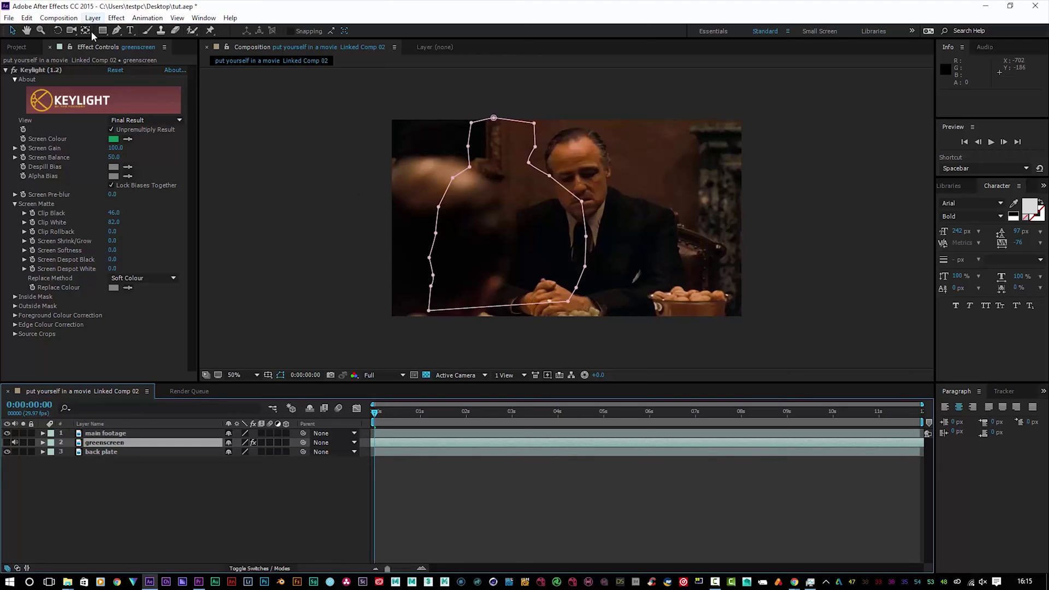
{"action": "left_click", "coordinate": [113, 435]}
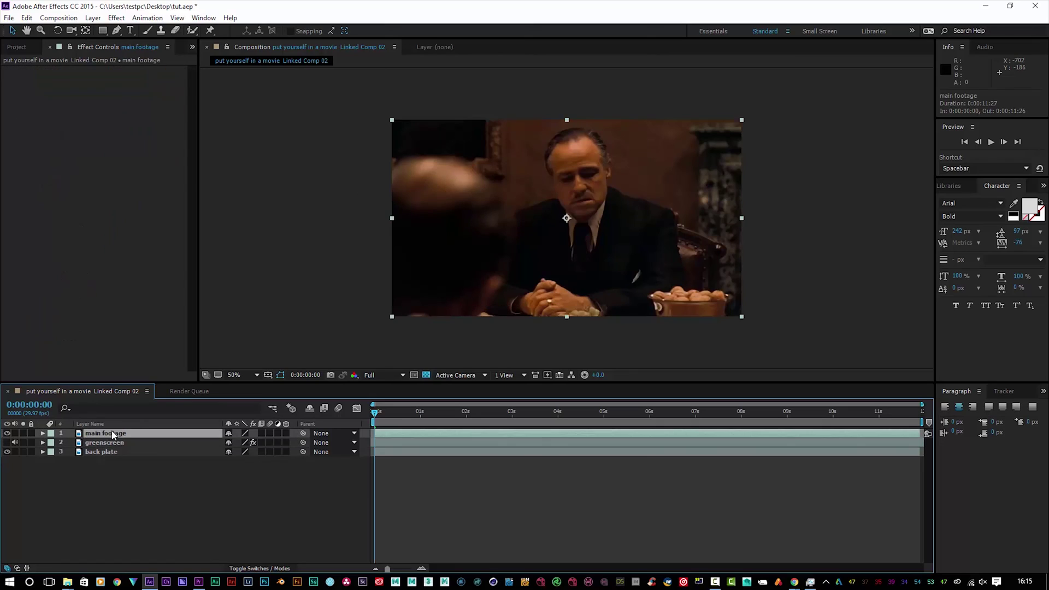
{"action": "left_click", "coordinate": [116, 30]}
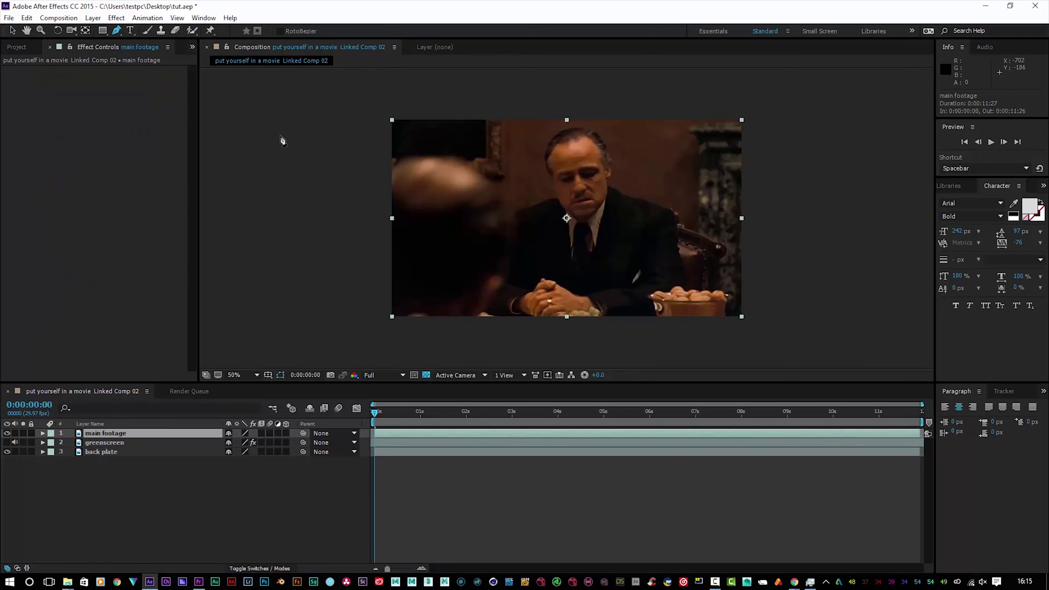
Place the first seven mask points around the foreground head's left edge and top on main footage.
{"action": "left_click", "coordinate": [387, 169]}
{"action": "left_click", "coordinate": [396, 151]}
{"action": "left_click", "coordinate": [418, 151]}
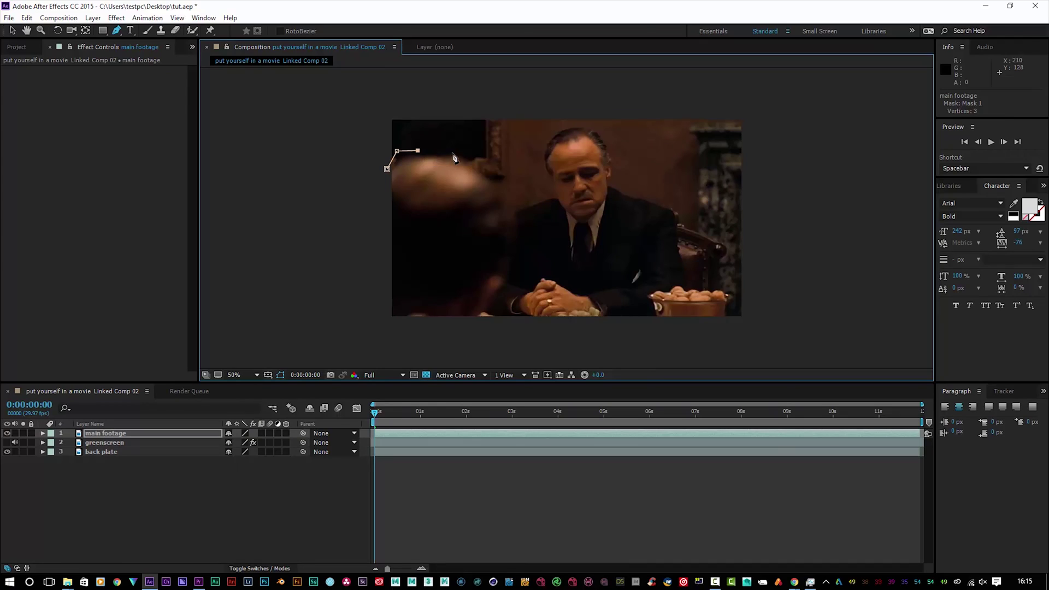
{"action": "left_click", "coordinate": [452, 153]}
{"action": "left_click", "coordinate": [482, 168]}
{"action": "left_click", "coordinate": [502, 186]}
{"action": "left_click", "coordinate": [519, 210]}
Carry the mask down to the table and frame bottom, close it, and show greenscreen again.
{"action": "left_click", "coordinate": [543, 251]}
{"action": "left_click", "coordinate": [566, 285]}
{"action": "left_click", "coordinate": [563, 335]}
{"action": "left_click", "coordinate": [382, 318]}
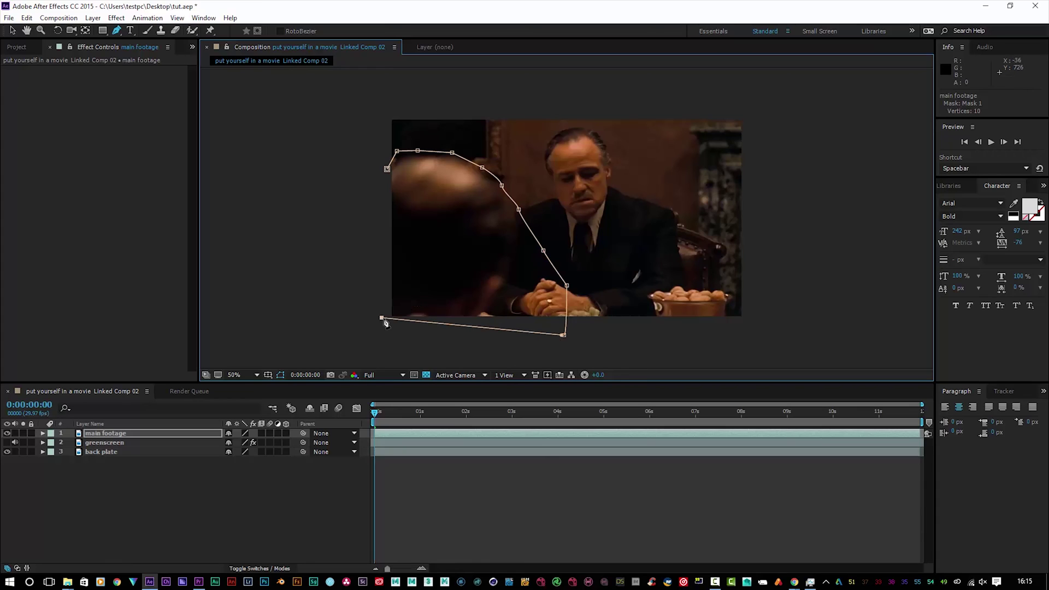
{"action": "left_click", "coordinate": [387, 170]}
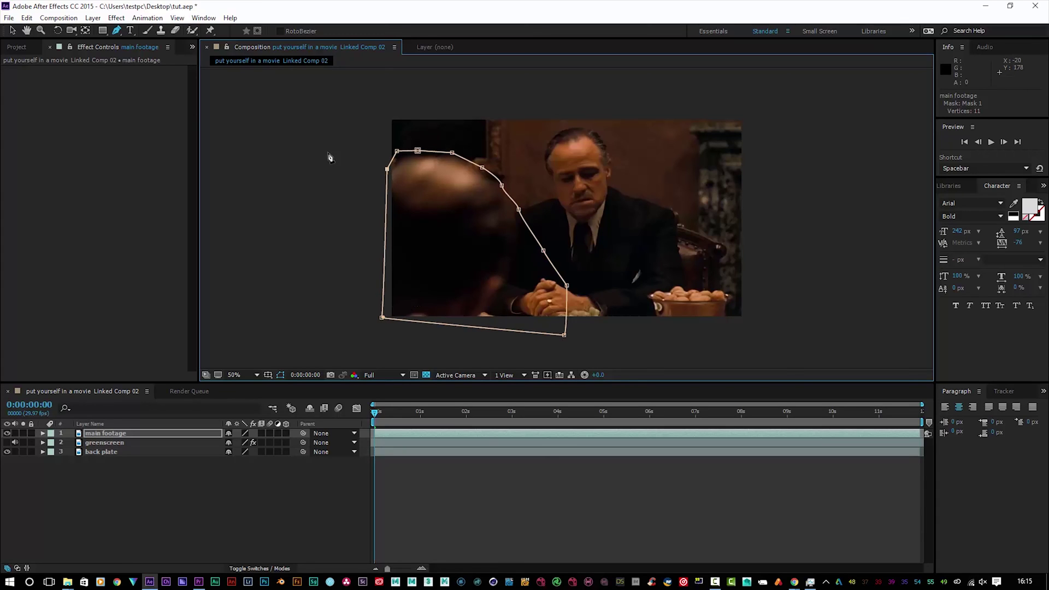
{"action": "left_click", "coordinate": [13, 30]}
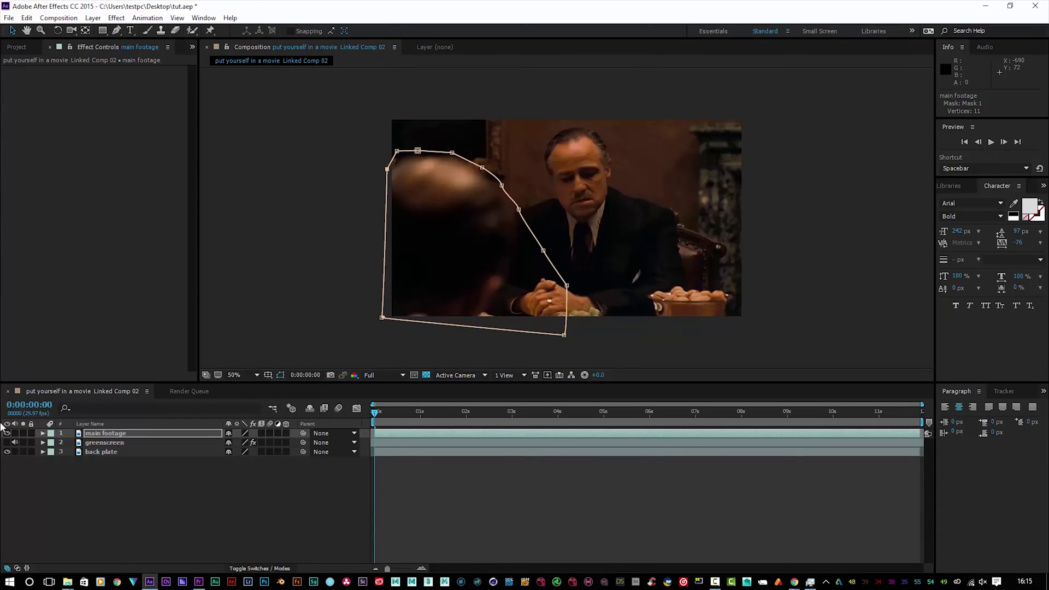
{"action": "left_click", "coordinate": [7, 443]}
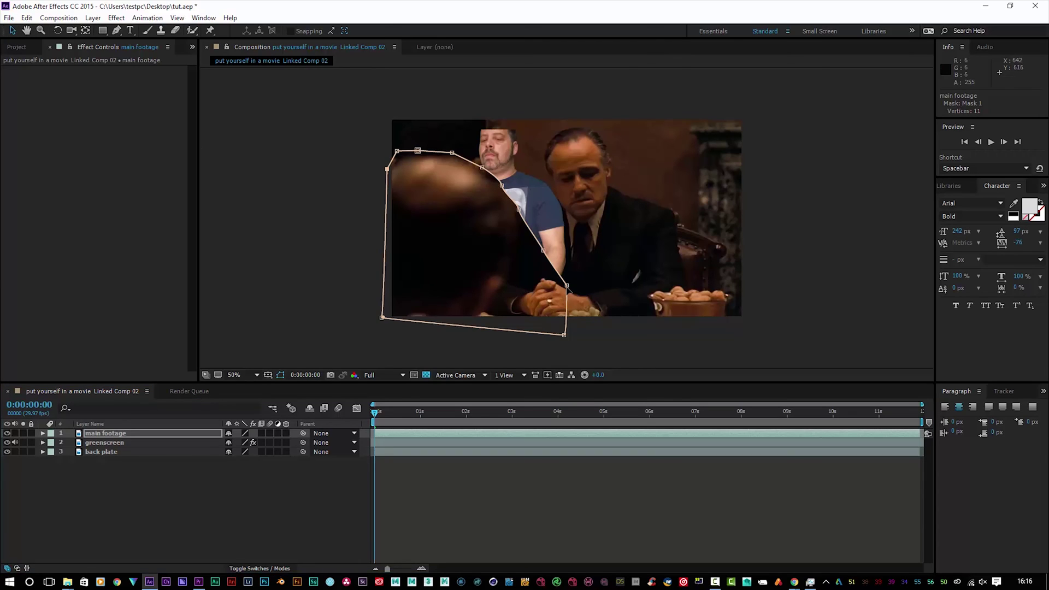
Pull a mask vertex in along the head, undo the stray curve, and raise the bottom vertex to the table.
{"action": "left_click_drag", "start_coordinate": [564, 288], "coordinate": [522, 300]}
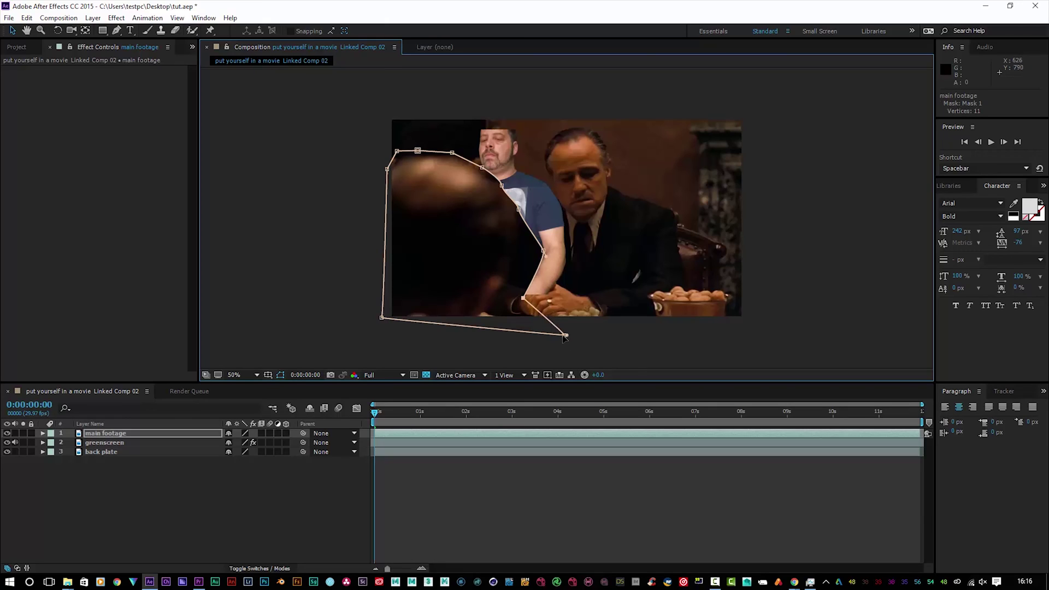
{"action": "mouse_move", "coordinate": [566, 337]}
{"action": "left_mouse_down"}
{"action": "mouse_move", "coordinate": [667, 364]}
{"action": "mouse_move", "coordinate": [713, 363]}
{"action": "mouse_move", "coordinate": [612, 329]}
{"action": "mouse_move", "coordinate": [557, 337]}
{"action": "left_mouse_up"}
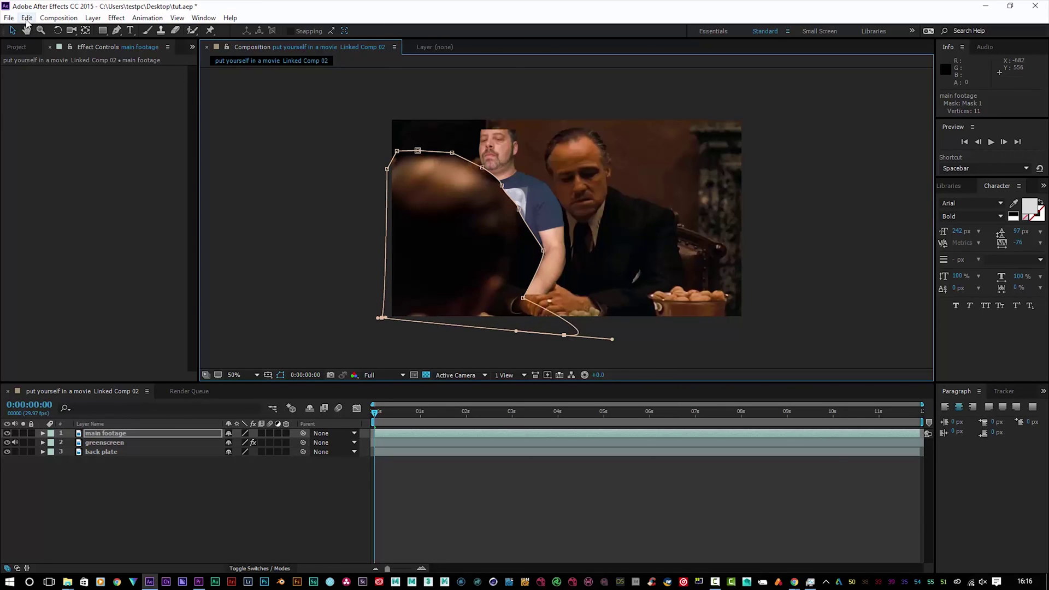
{"action": "left_click", "coordinate": [26, 17]}
{"action": "left_click", "coordinate": [30, 27]}
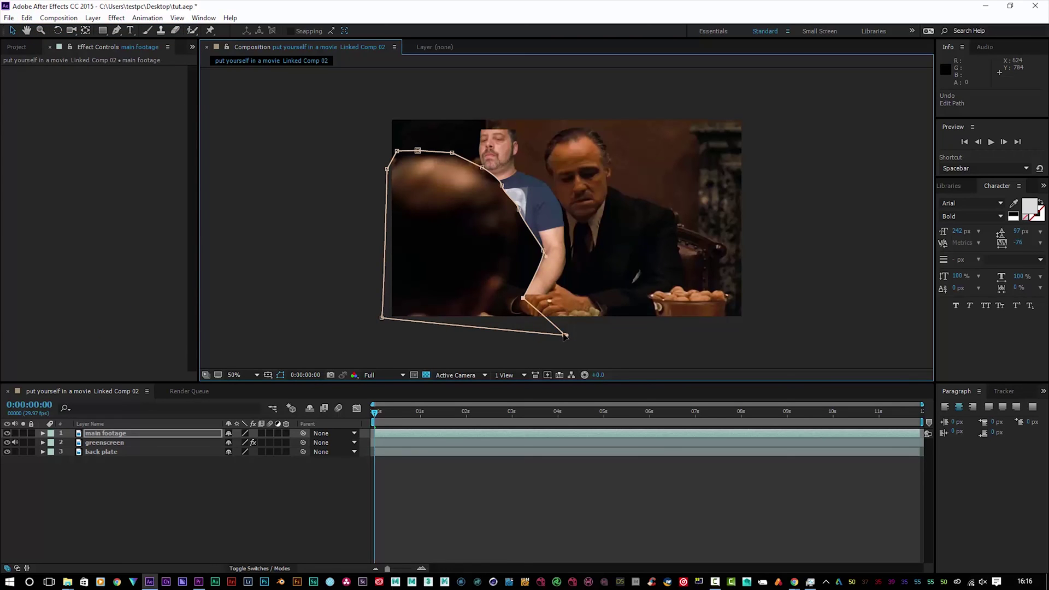
{"action": "left_click_drag", "start_coordinate": [566, 337], "coordinate": [508, 315]}
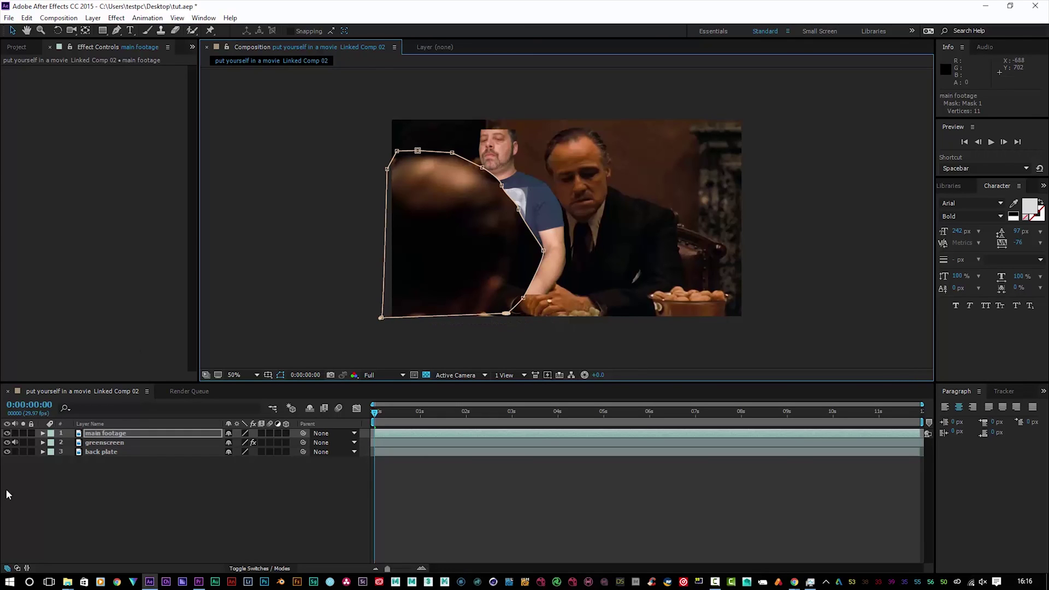
Scale the greenscreen man up to about 39% and position him behind the foreground head.
{"action": "left_click", "coordinate": [82, 444]}
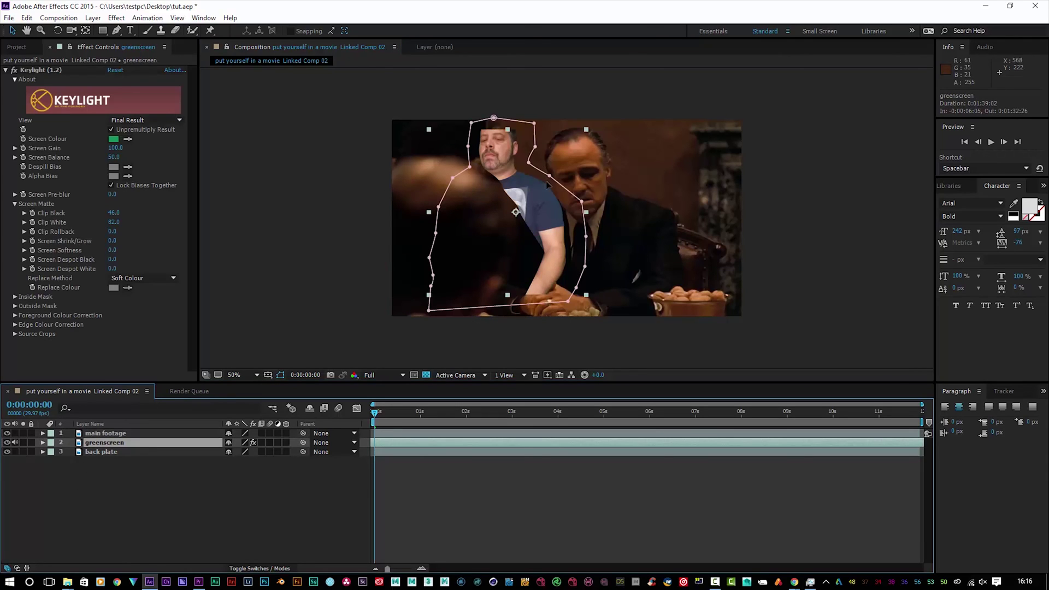
{"action": "mouse_move", "coordinate": [545, 202]}
{"action": "left_mouse_down"}
{"action": "mouse_move", "coordinate": [535, 190]}
{"action": "mouse_move", "coordinate": [528, 204]}
{"action": "left_mouse_up"}
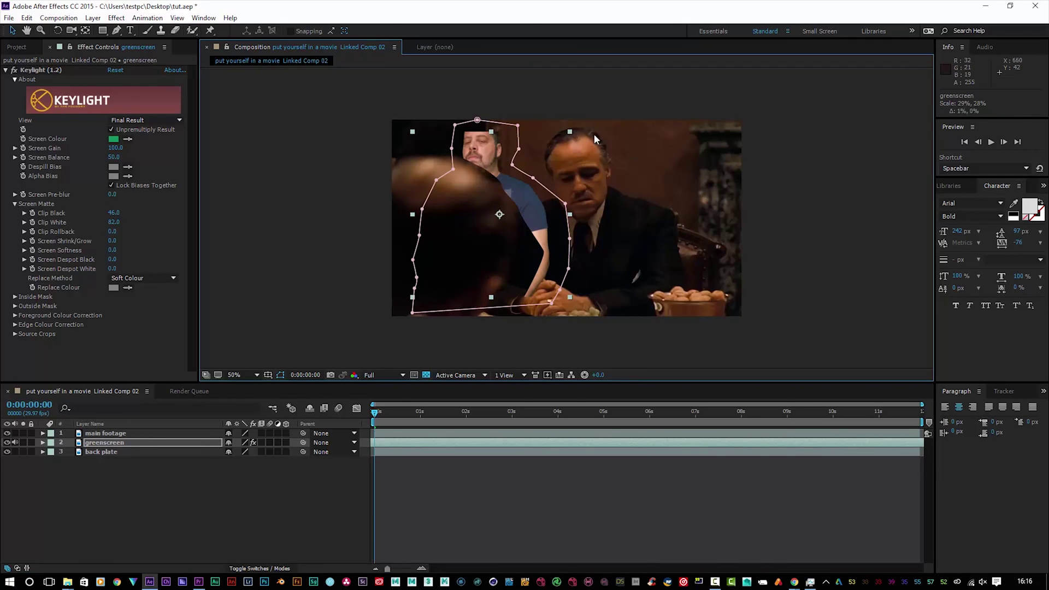
{"action": "left_click_drag", "start_coordinate": [570, 131], "coordinate": [598, 122]}
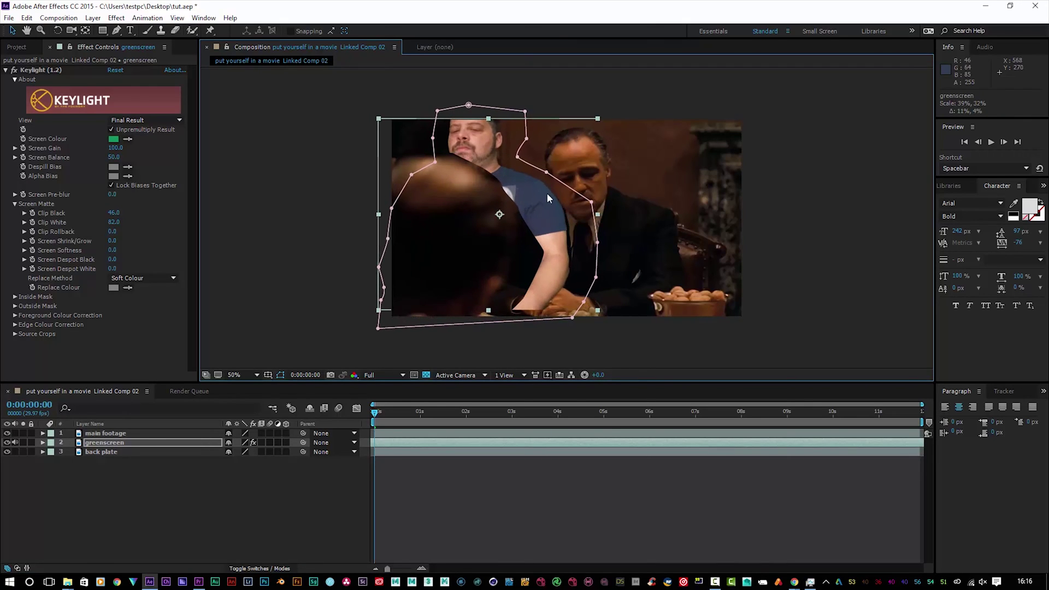
{"action": "mouse_move", "coordinate": [548, 194]}
{"action": "left_mouse_down"}
{"action": "mouse_move", "coordinate": [552, 219]}
{"action": "mouse_move", "coordinate": [551, 206]}
{"action": "mouse_move", "coordinate": [545, 214]}
{"action": "left_mouse_up"}
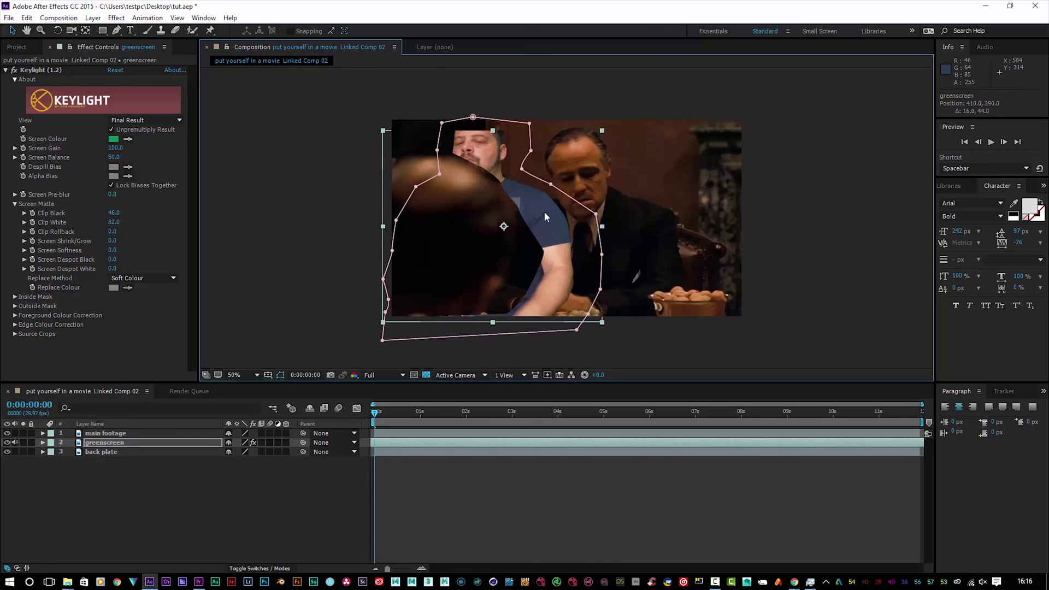
{"action": "left_click", "coordinate": [116, 434]}
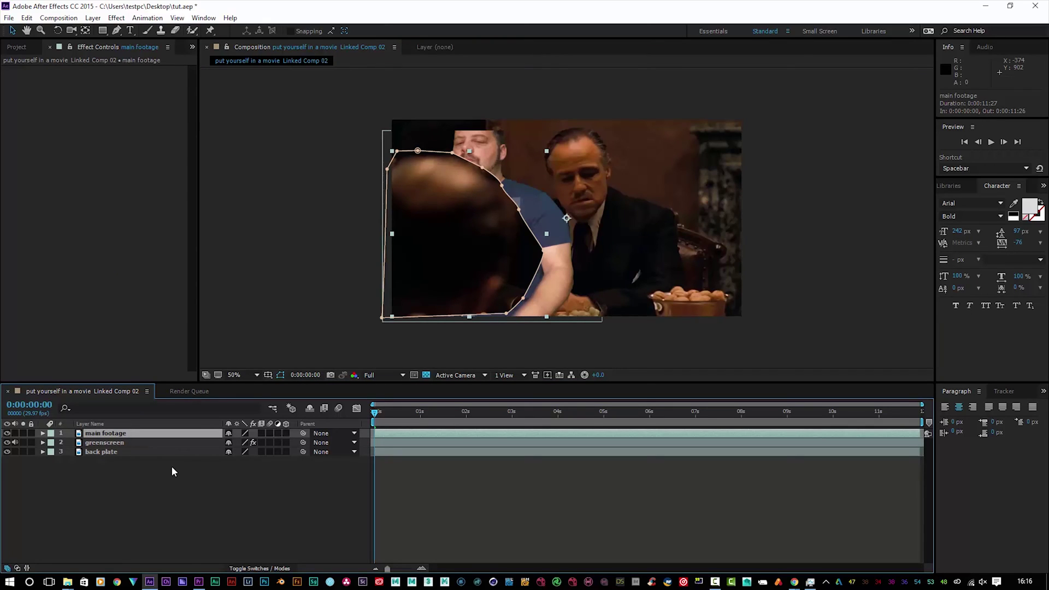
Set the main footage Mask Feather to 79 pixels.
{"action": "key", "text": "f"}
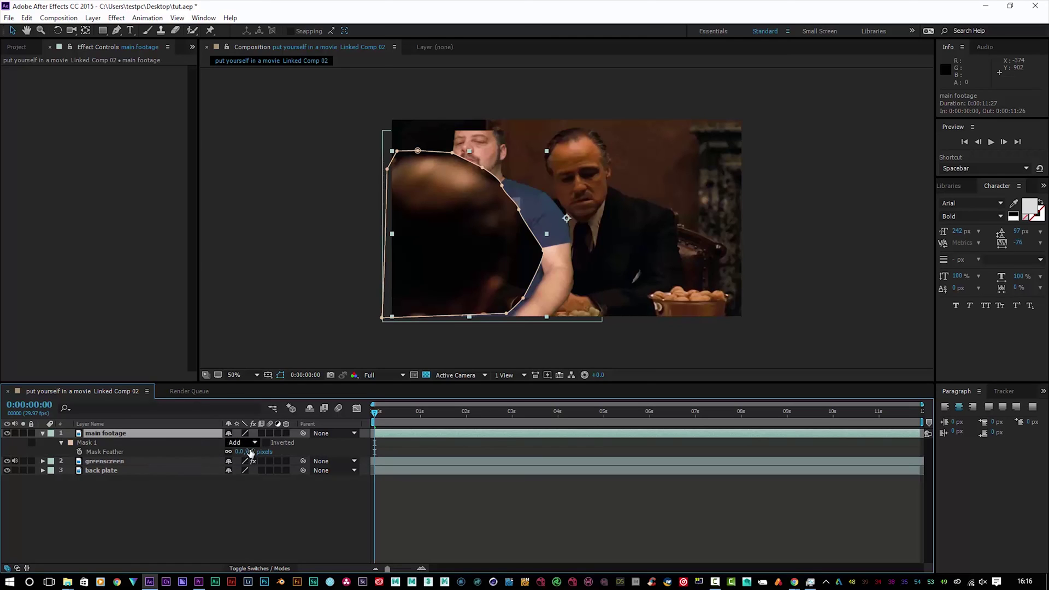
{"action": "left_click_drag", "start_coordinate": [250, 452], "coordinate": [273, 452]}
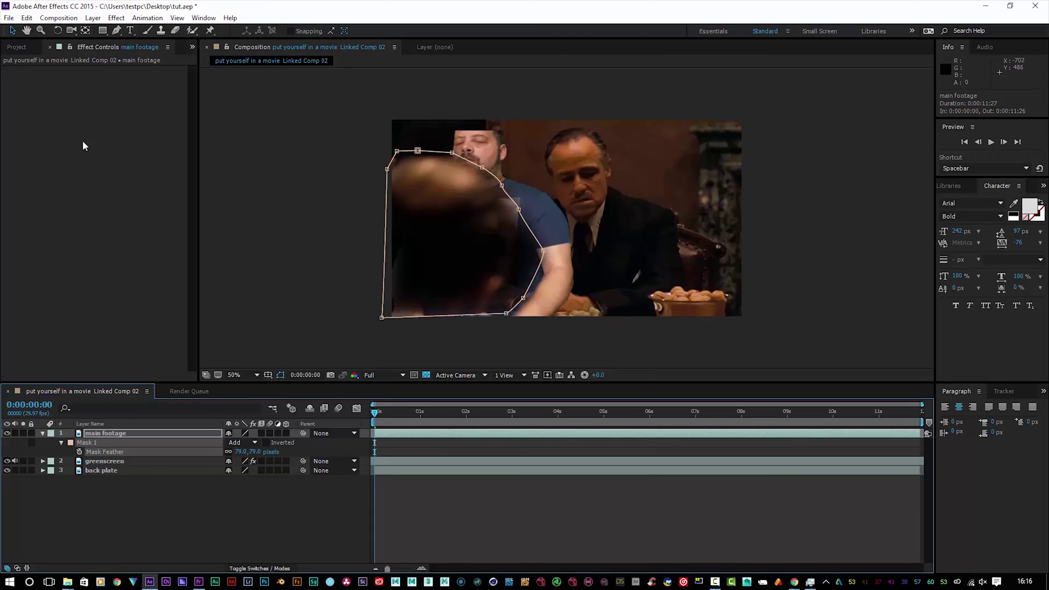
{"action": "left_click", "coordinate": [12, 30]}
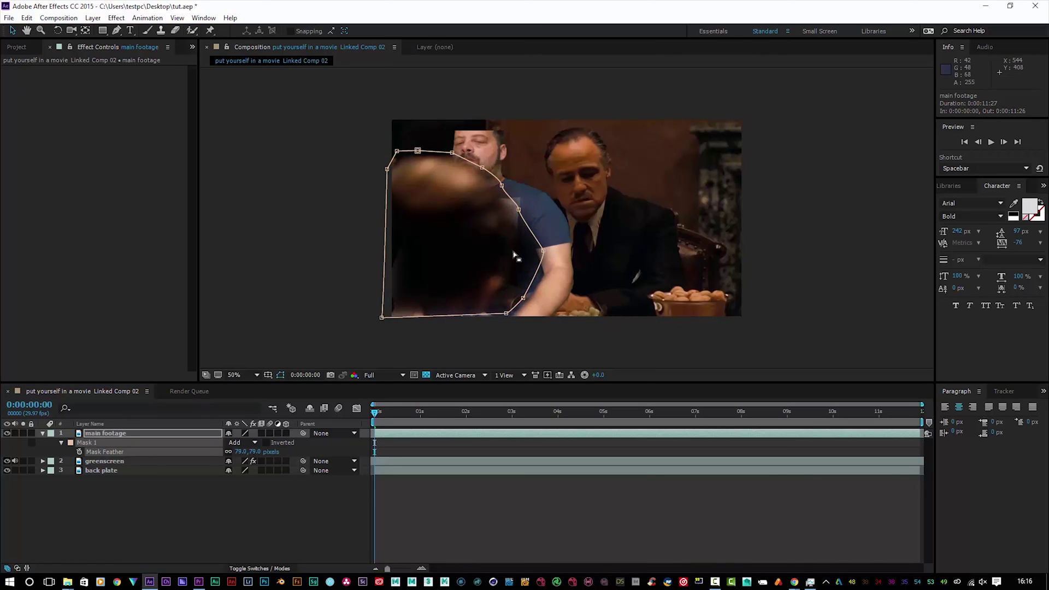
Tighten the mask's vertices and lower-right curve around the head, and shift the keyed man up-left to 328, 364.
{"action": "left_click_drag", "start_coordinate": [543, 251], "coordinate": [516, 251]}
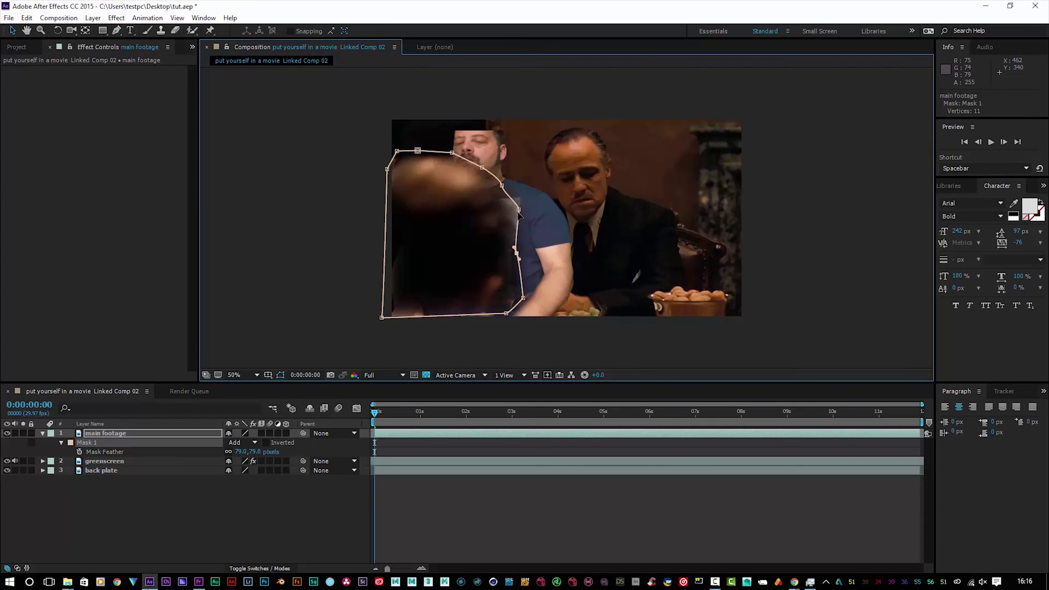
{"action": "left_click_drag", "start_coordinate": [518, 210], "coordinate": [510, 212]}
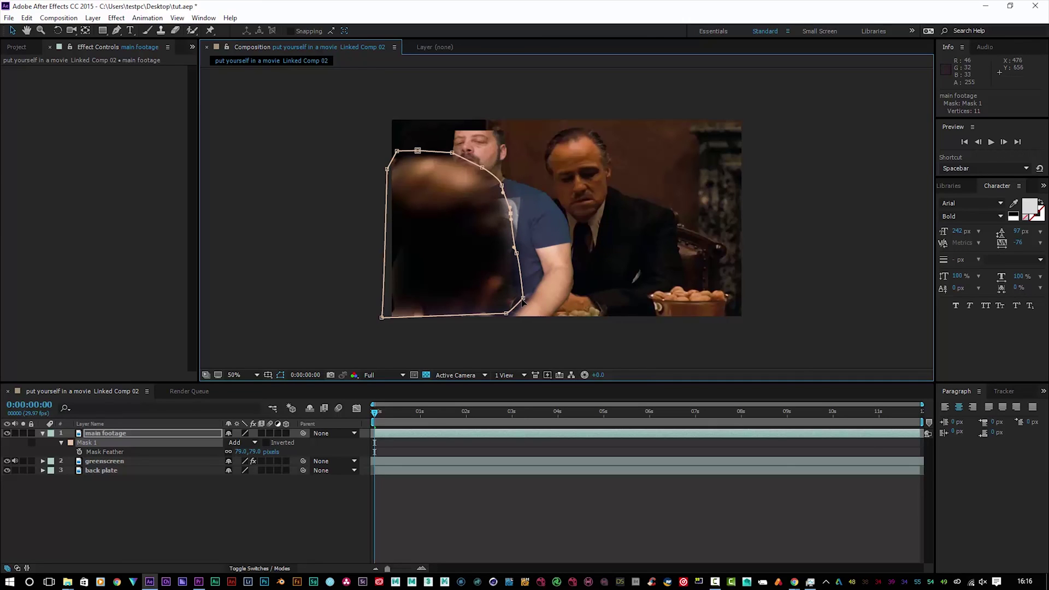
{"action": "left_click_drag", "start_coordinate": [523, 300], "coordinate": [505, 318]}
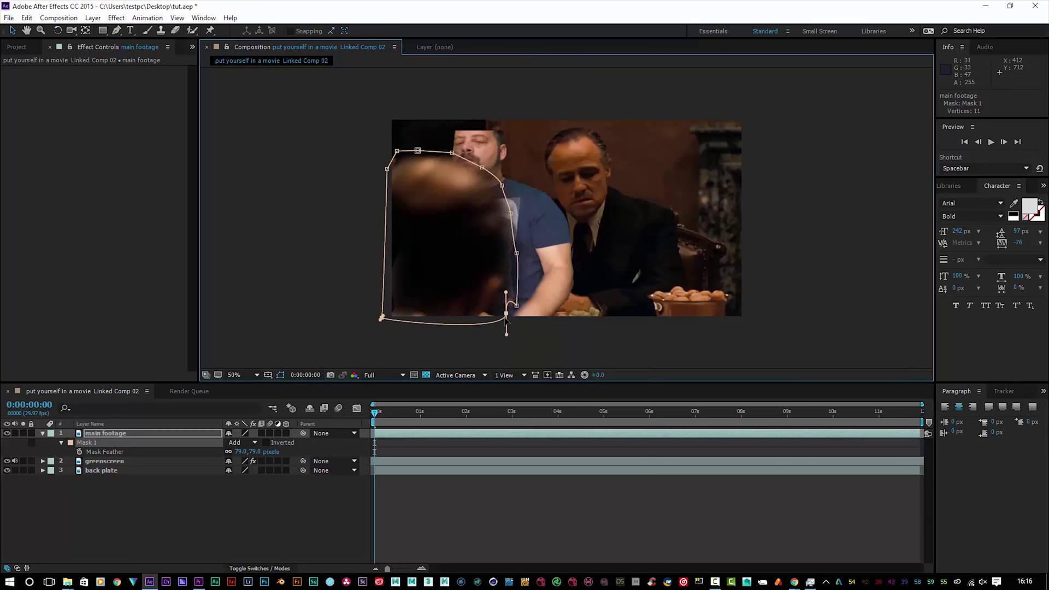
{"action": "right_click", "coordinate": [506, 321]}
{"action": "left_click", "coordinate": [486, 338]}
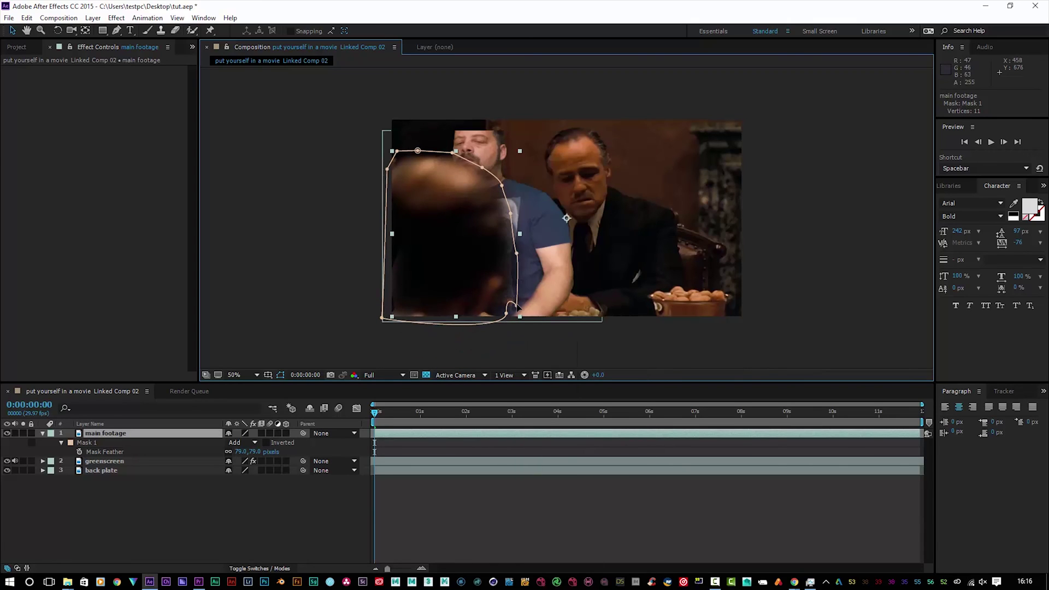
{"action": "key", "text": "Return"}
{"action": "mouse_move", "coordinate": [507, 315]}
{"action": "left_mouse_down"}
{"action": "mouse_move", "coordinate": [526, 330]}
{"action": "mouse_move", "coordinate": [512, 327]}
{"action": "left_mouse_up"}
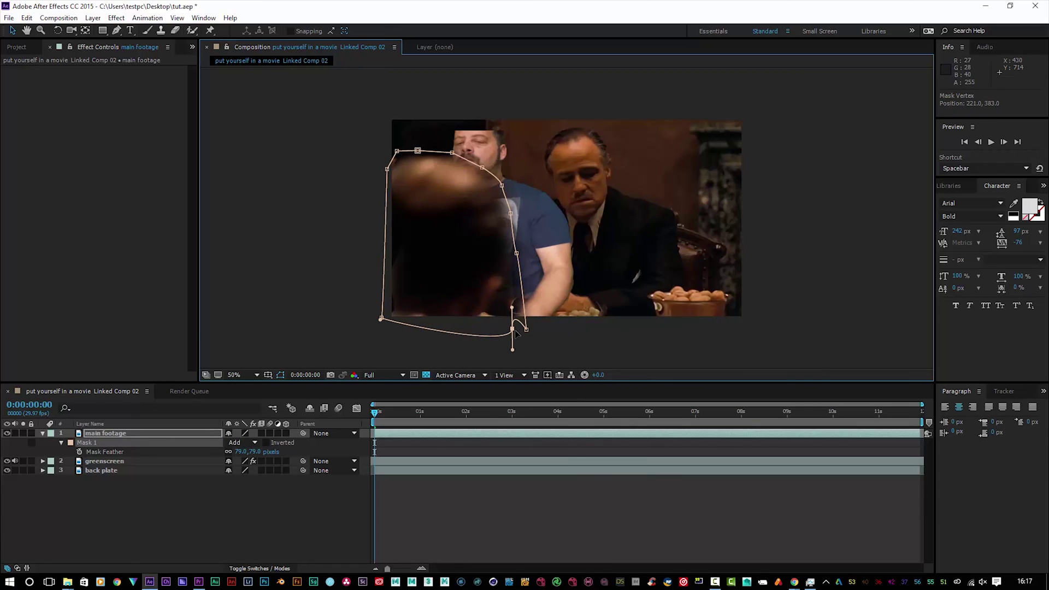
{"action": "left_click", "coordinate": [581, 335]}
{"action": "left_click", "coordinate": [373, 175]}
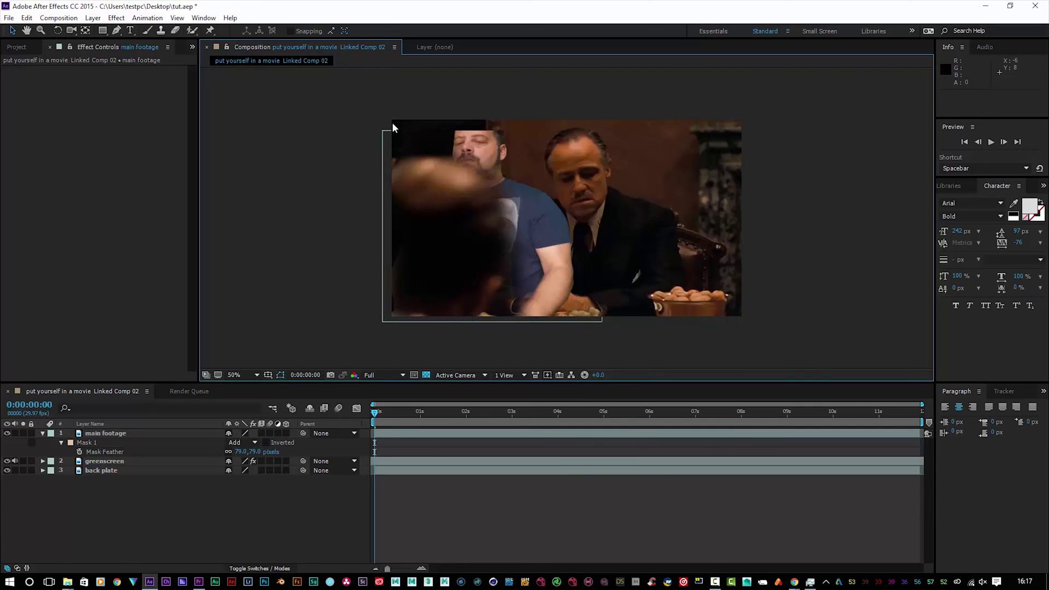
{"action": "left_click_drag", "start_coordinate": [489, 150], "coordinate": [467, 143]}
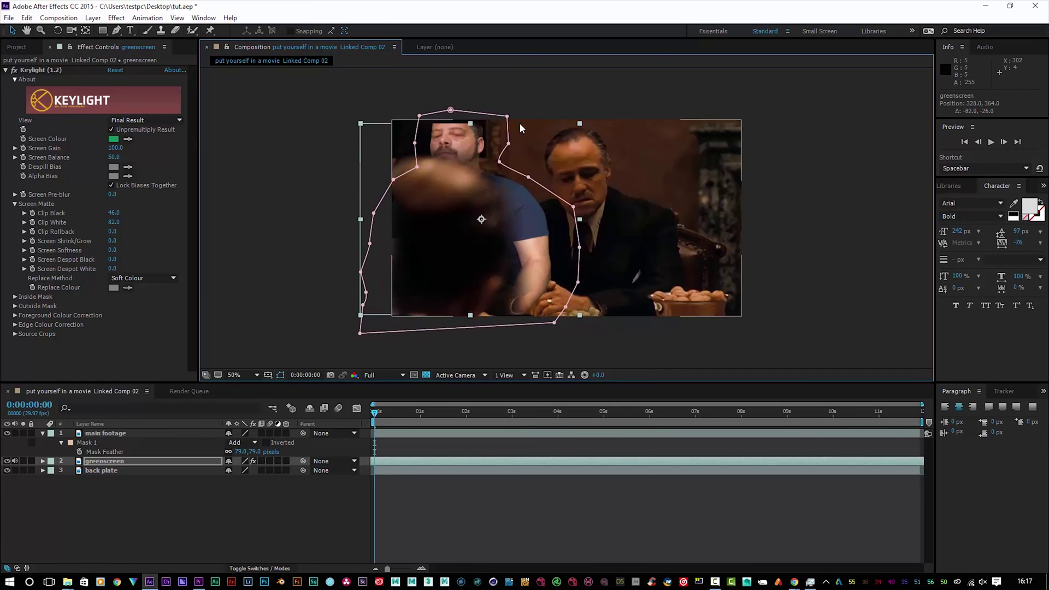
Enlarge the keyed person slightly and move them right and down.
{"action": "left_click_drag", "start_coordinate": [580, 126], "coordinate": [586, 118]}
{"action": "left_click_drag", "start_coordinate": [486, 145], "coordinate": [497, 168]}
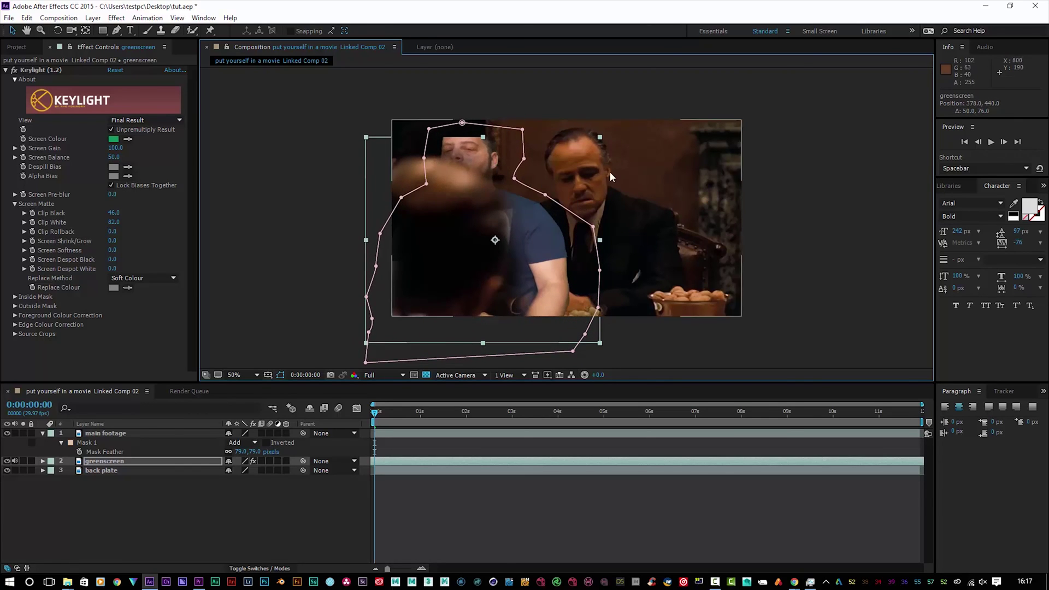
{"action": "left_click", "coordinate": [346, 304]}
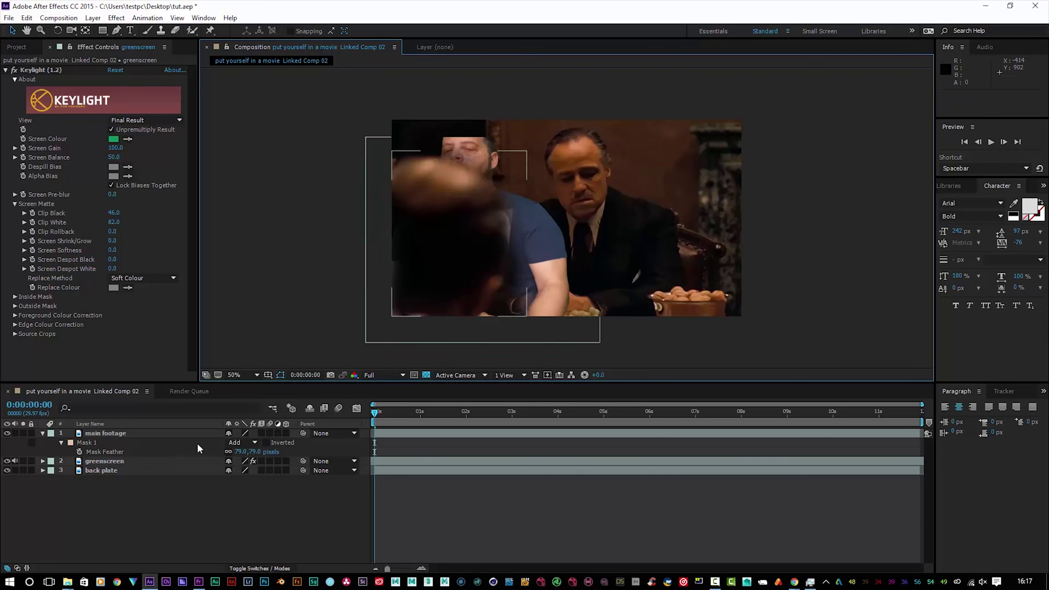
Lower the main footage Mask Feather to 39 pixels and bring Premiere Pro forward.
{"action": "left_click_drag", "start_coordinate": [256, 453], "coordinate": [250, 453]}
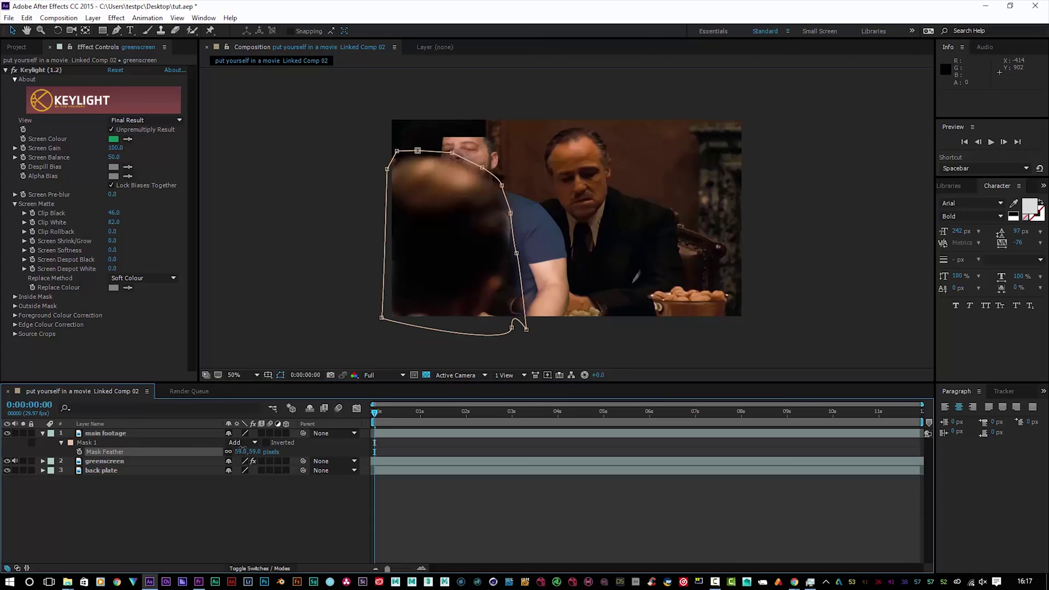
{"action": "left_click", "coordinate": [256, 453]}
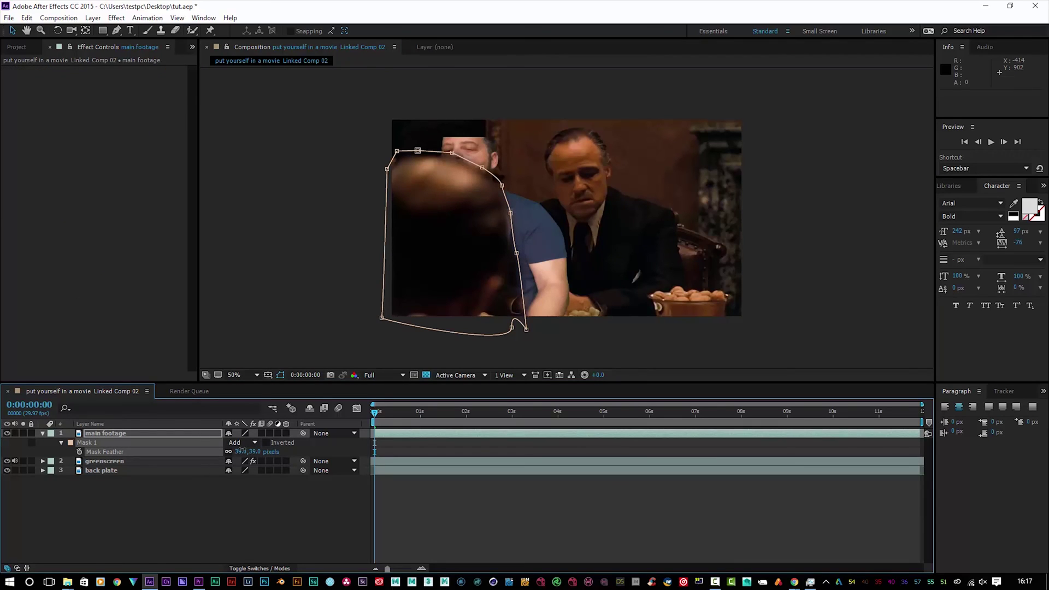
{"action": "left_click", "coordinate": [471, 260]}
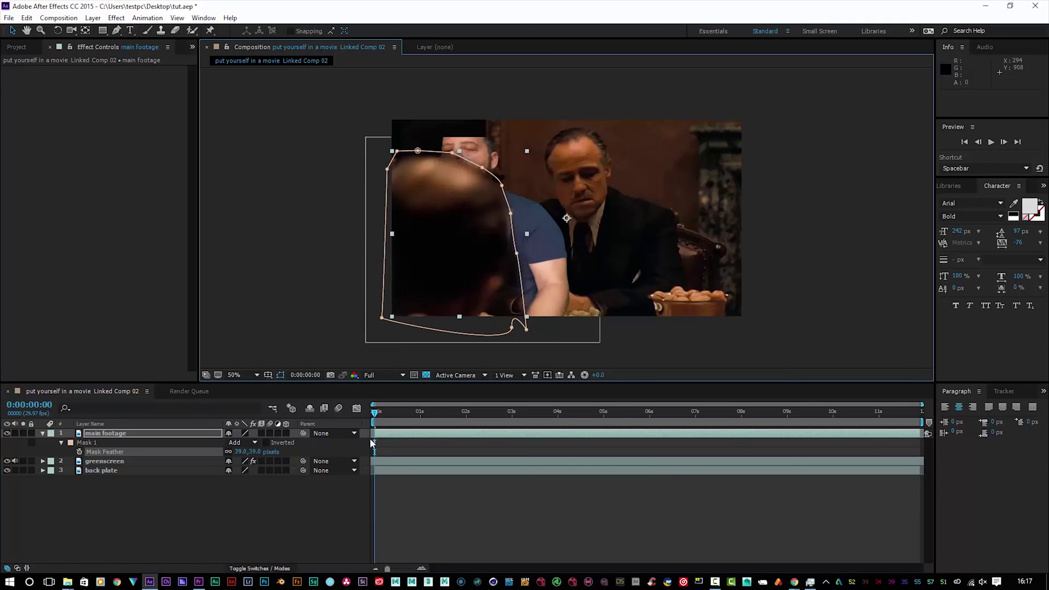
{"action": "left_click", "coordinate": [199, 583]}
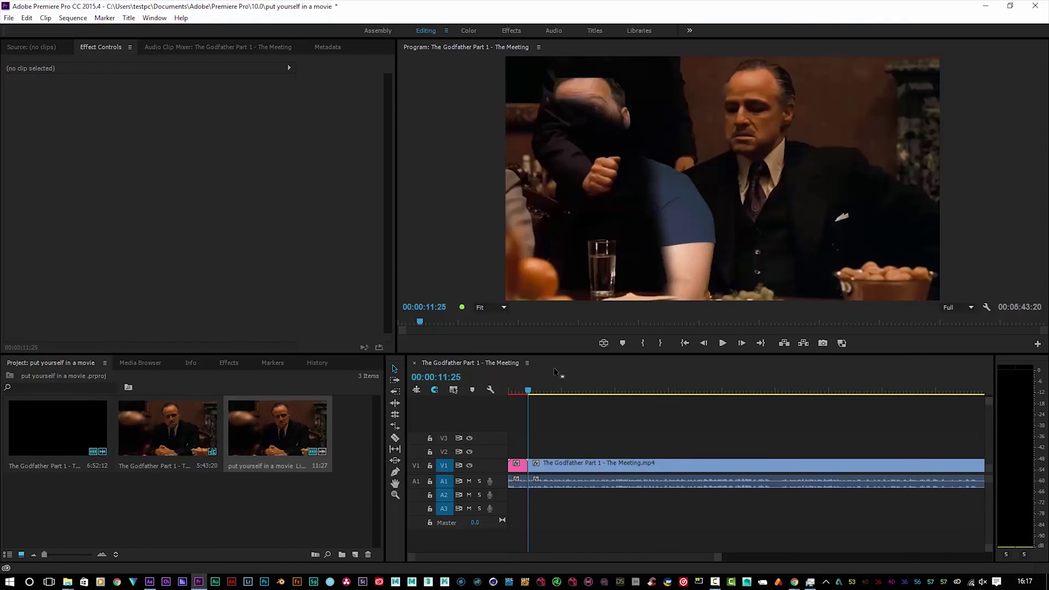
At 00:00:02:19, apply the Crop effect to the Godfather clip on V1.
{"action": "left_click", "coordinate": [514, 390]}
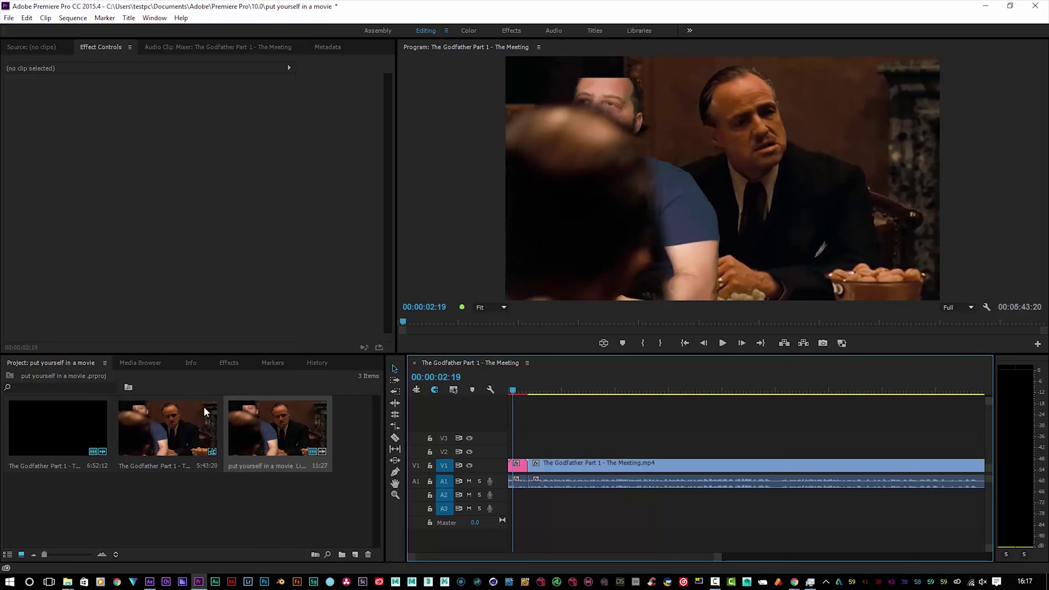
{"action": "left_click", "coordinate": [227, 364]}
{"action": "left_click", "coordinate": [85, 376]}
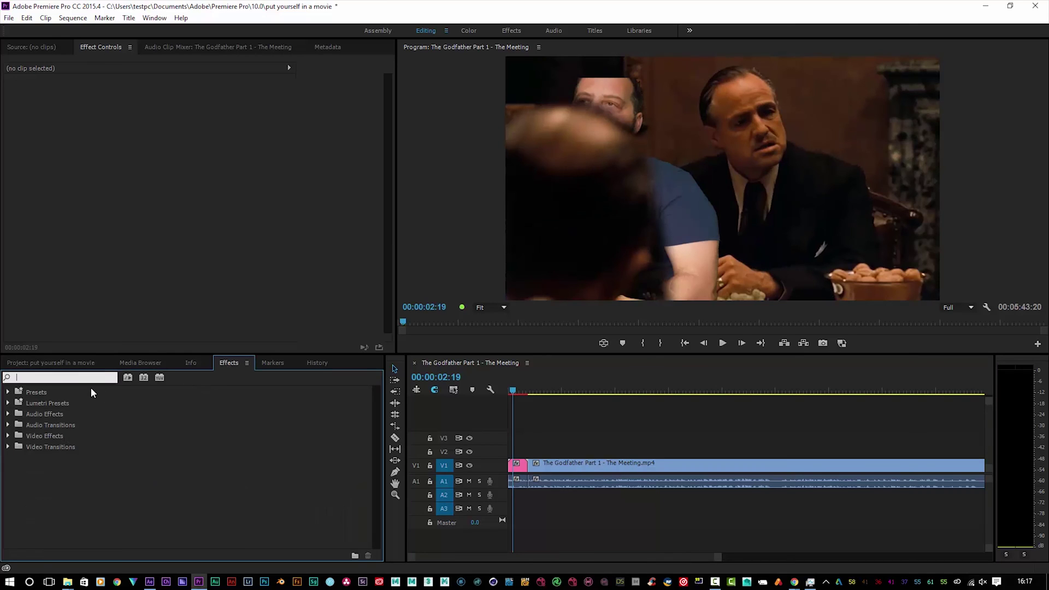
{"action": "type", "text": "crop"}
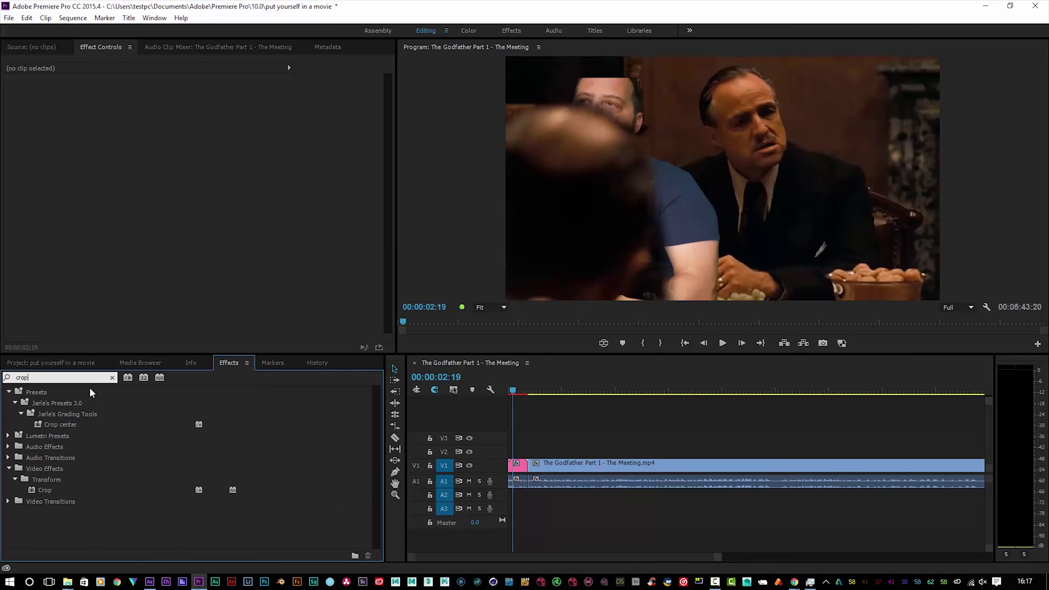
{"action": "left_click_drag", "start_coordinate": [40, 490], "coordinate": [514, 465]}
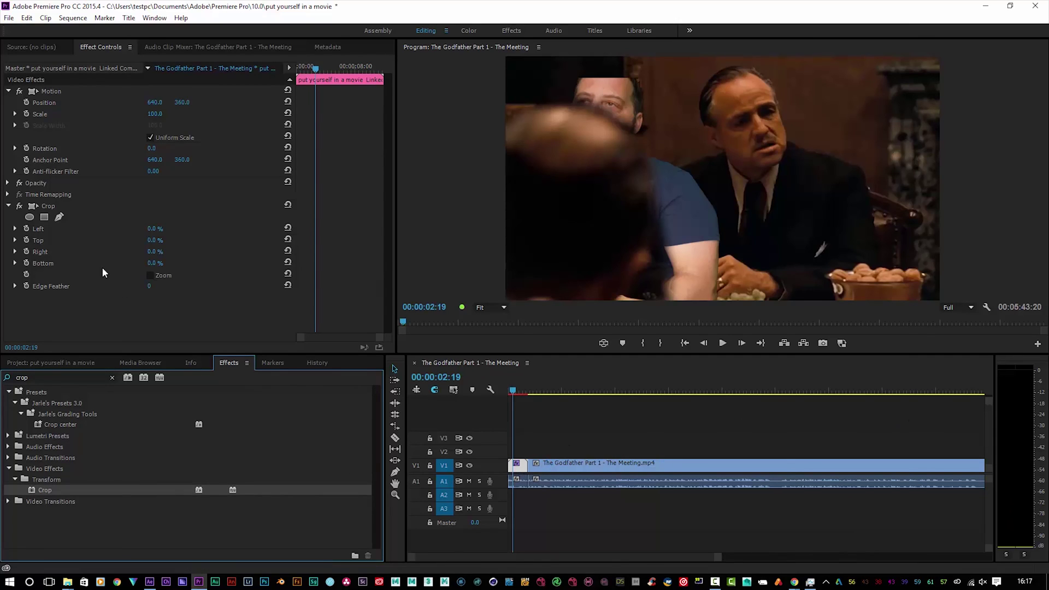
Set the Crop effect's Top and Bottom values to 10%.
{"action": "left_click", "coordinate": [163, 317]}
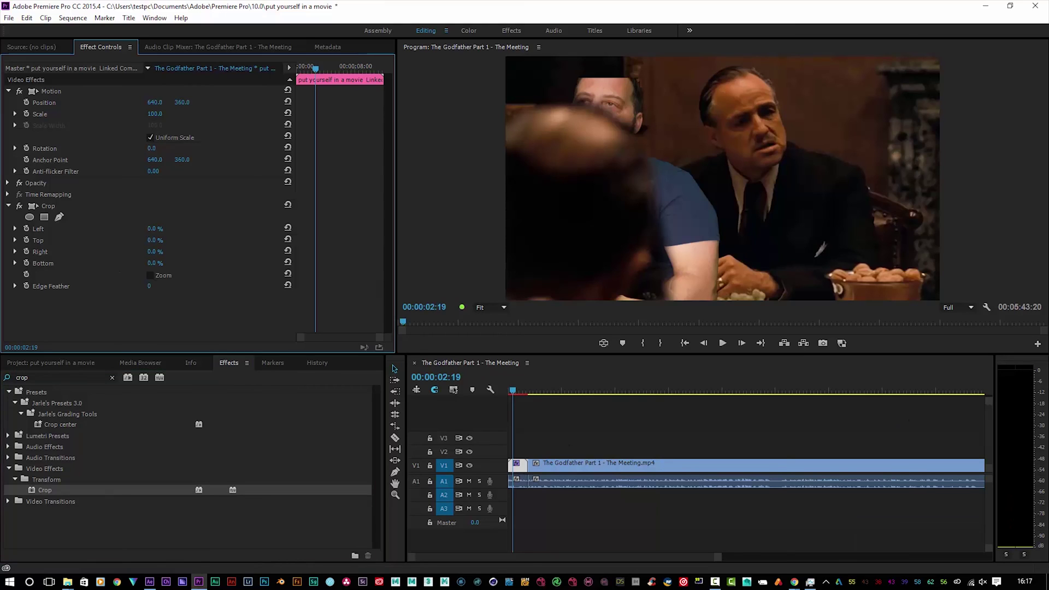
{"action": "left_click", "coordinate": [153, 240]}
{"action": "type", "text": "10"}
{"action": "key", "text": "Return"}
{"action": "left_click", "coordinate": [153, 263]}
{"action": "type", "text": "10"}
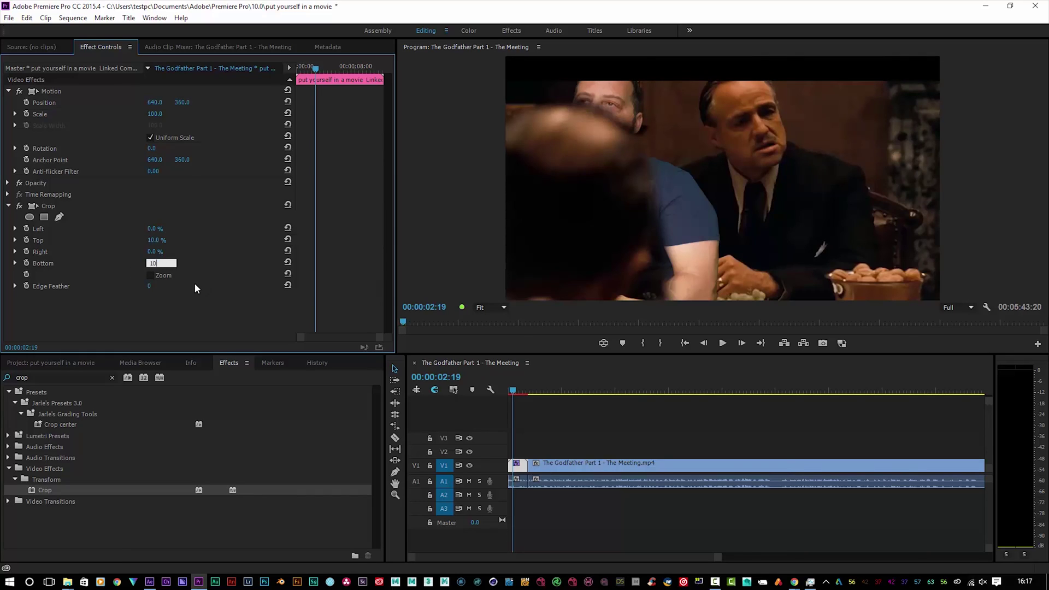
{"action": "key", "text": "Return"}
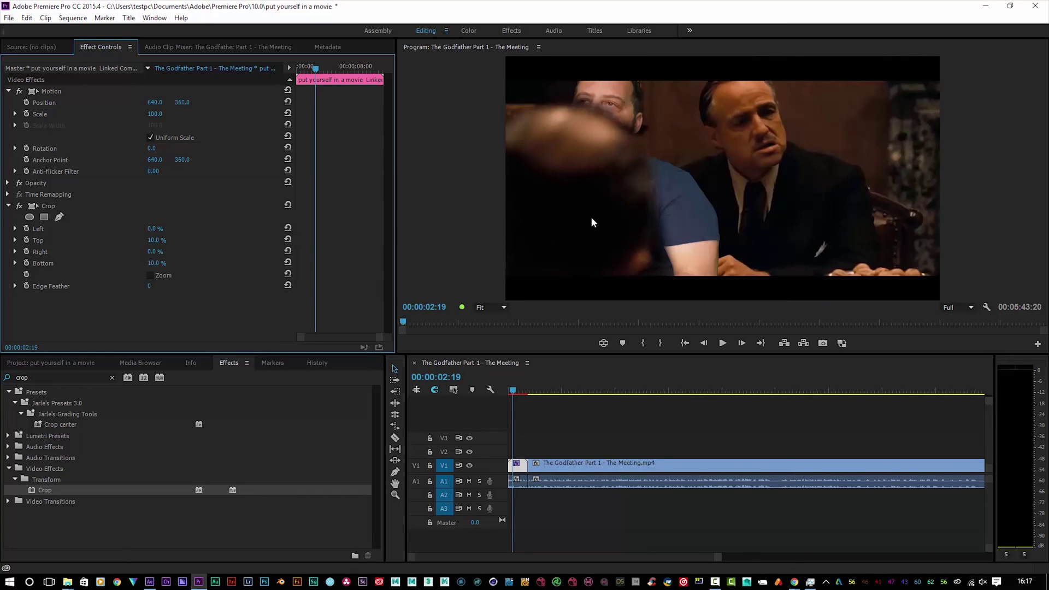
Nudge the keyed man up-left to 292, 408 in After Effects, then return to Premiere Pro.
{"action": "left_click", "coordinate": [149, 581]}
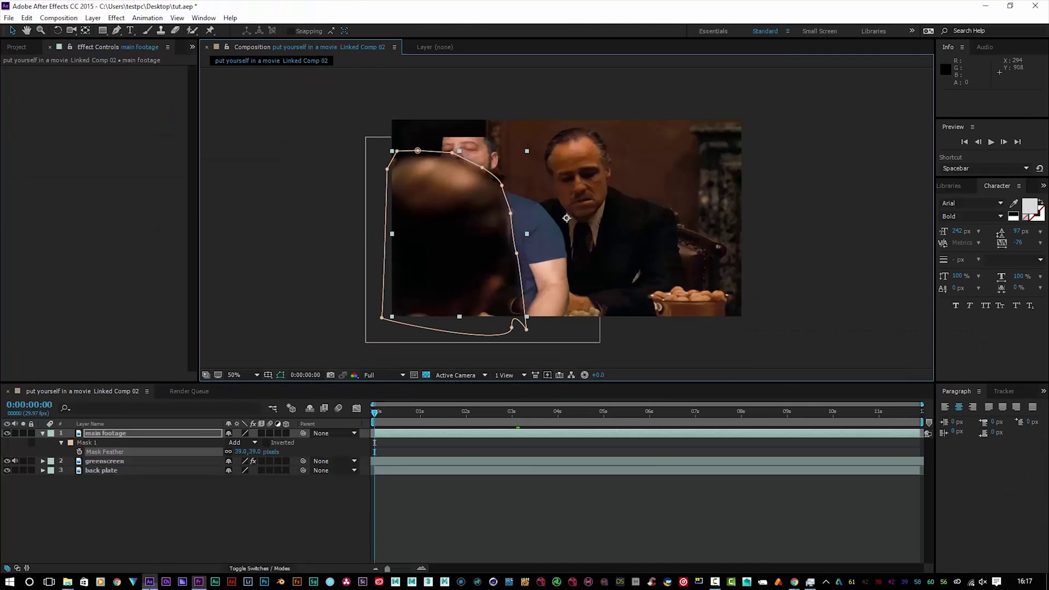
{"action": "left_click_drag", "start_coordinate": [547, 242], "coordinate": [526, 234]}
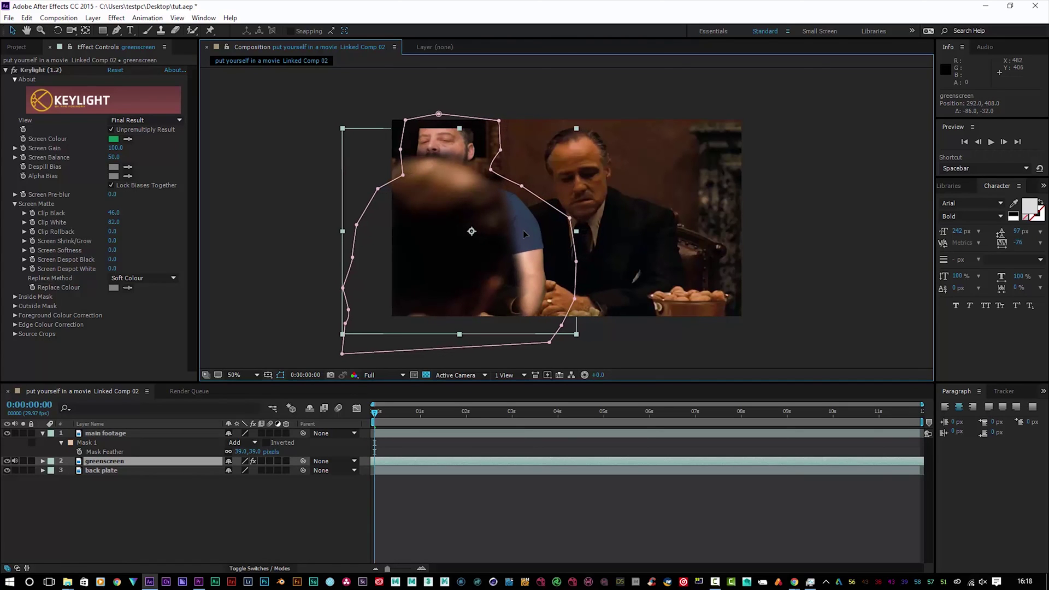
{"action": "left_click", "coordinate": [307, 276]}
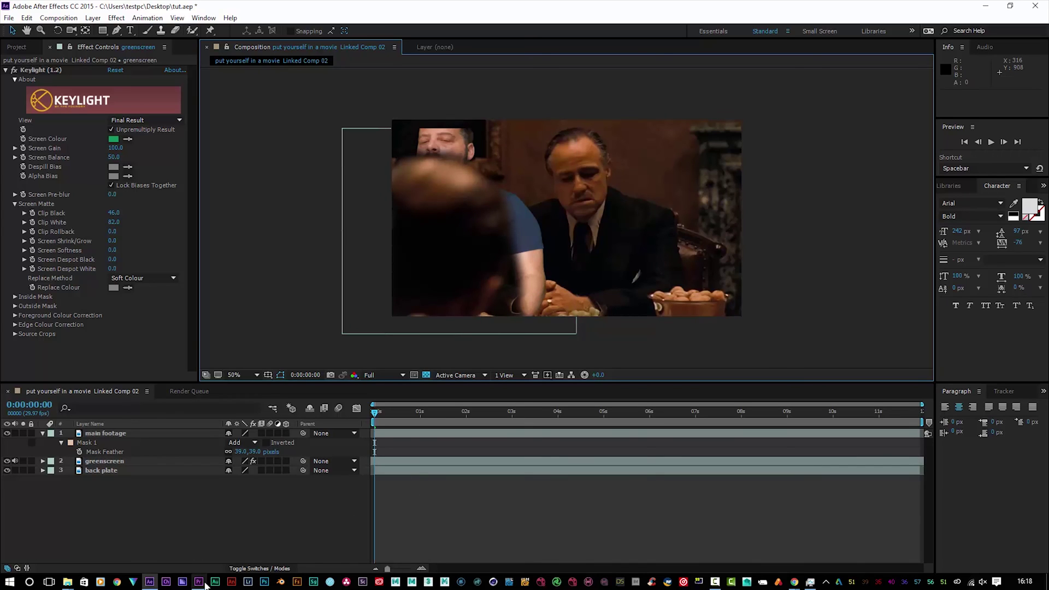
{"action": "left_click", "coordinate": [199, 582]}
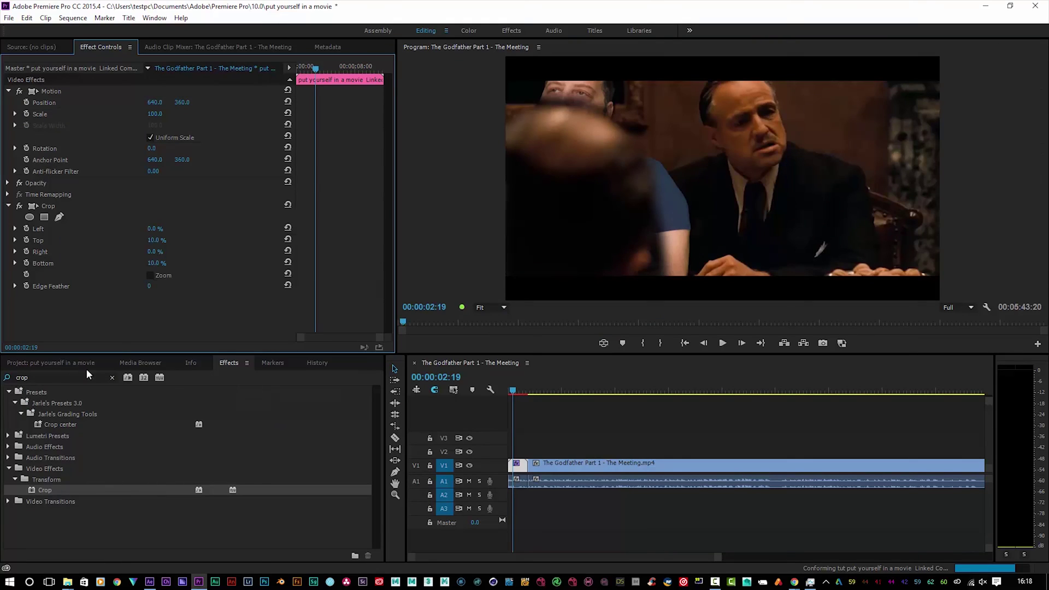
Inspect the clip's applied effects from the Project panel, then go back to After Effects with main footage selected.
{"action": "left_click", "coordinate": [58, 362]}
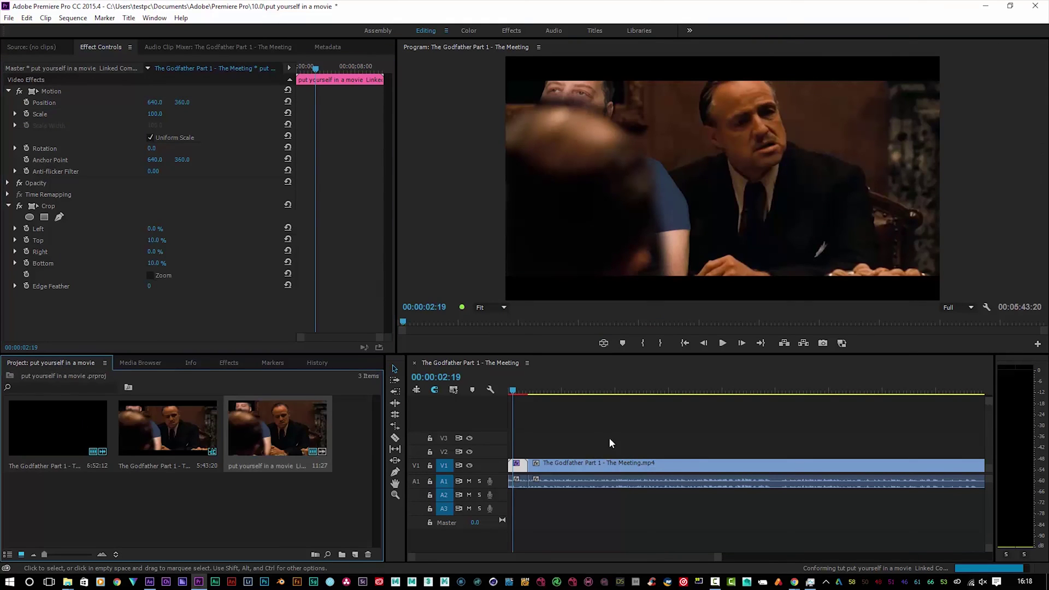
{"action": "left_click", "coordinate": [519, 463]}
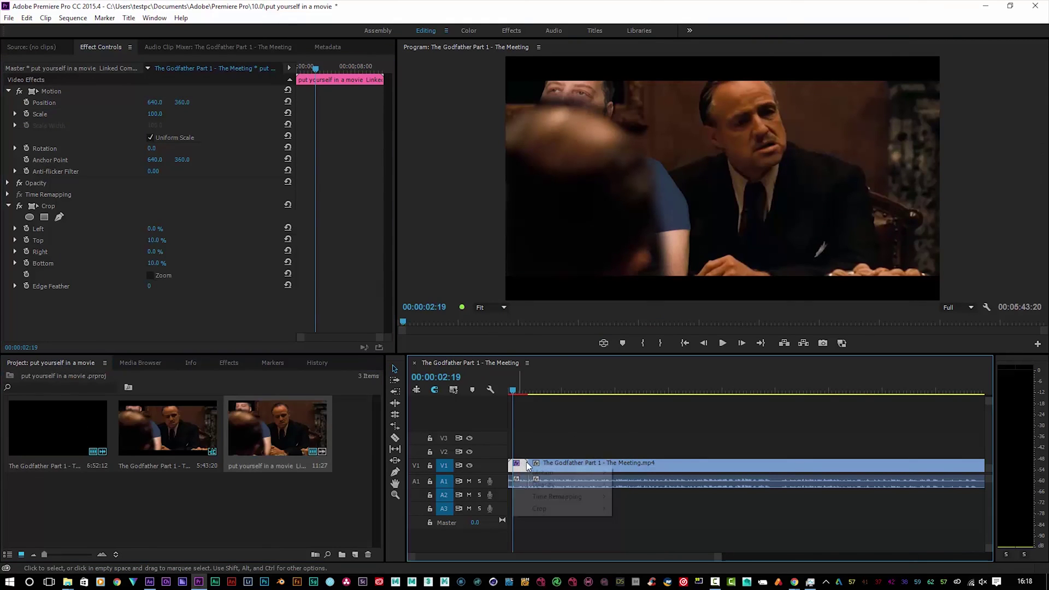
{"action": "left_click", "coordinate": [164, 501]}
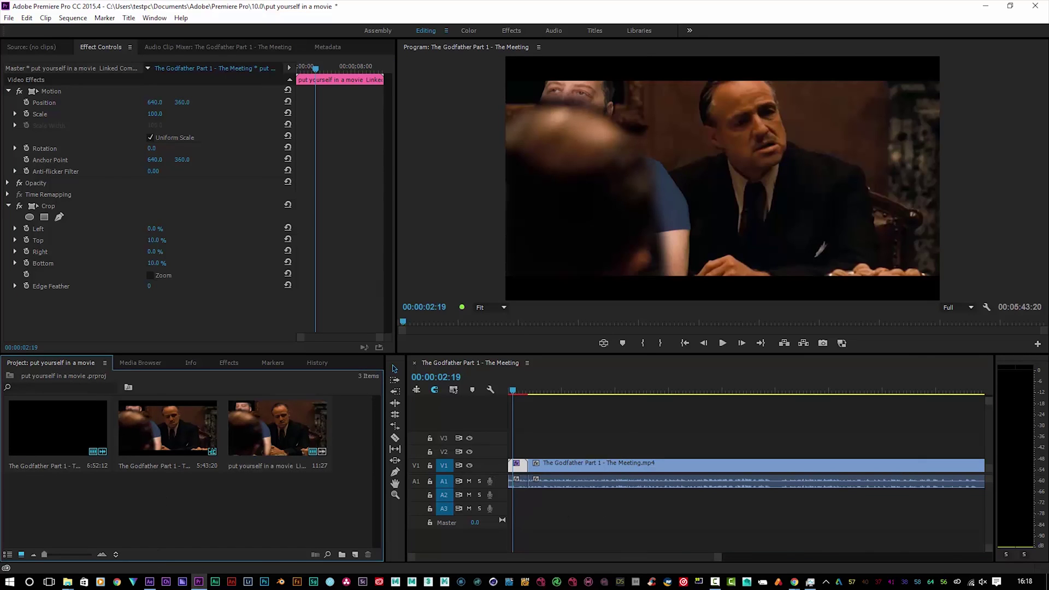
{"action": "left_click", "coordinate": [149, 582]}
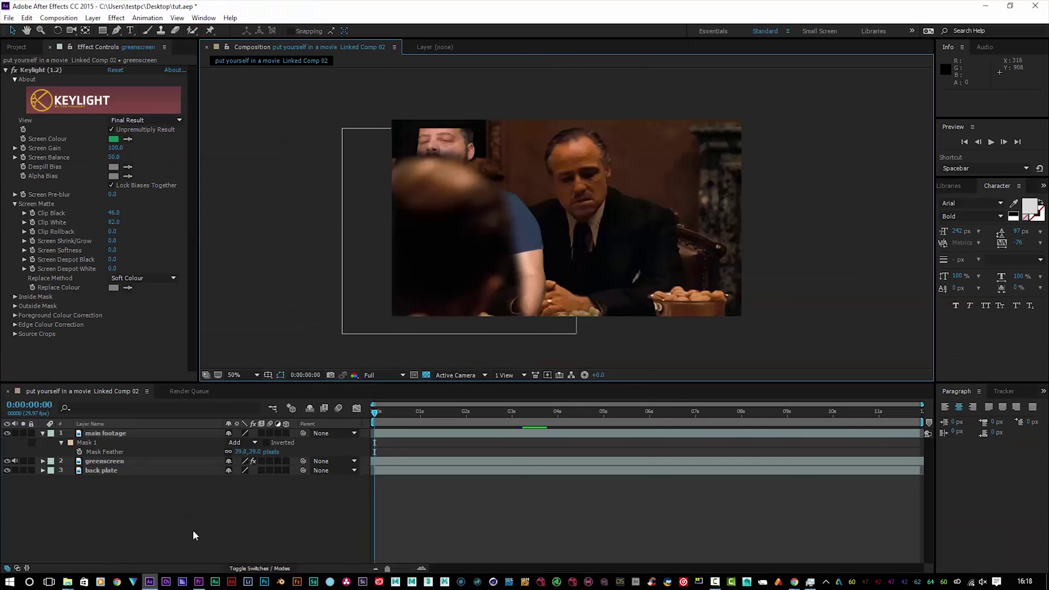
{"action": "left_click", "coordinate": [100, 435]}
Apply a Color Correction > Curves effect to the greenscreen layer.
{"action": "left_click", "coordinate": [104, 462]}
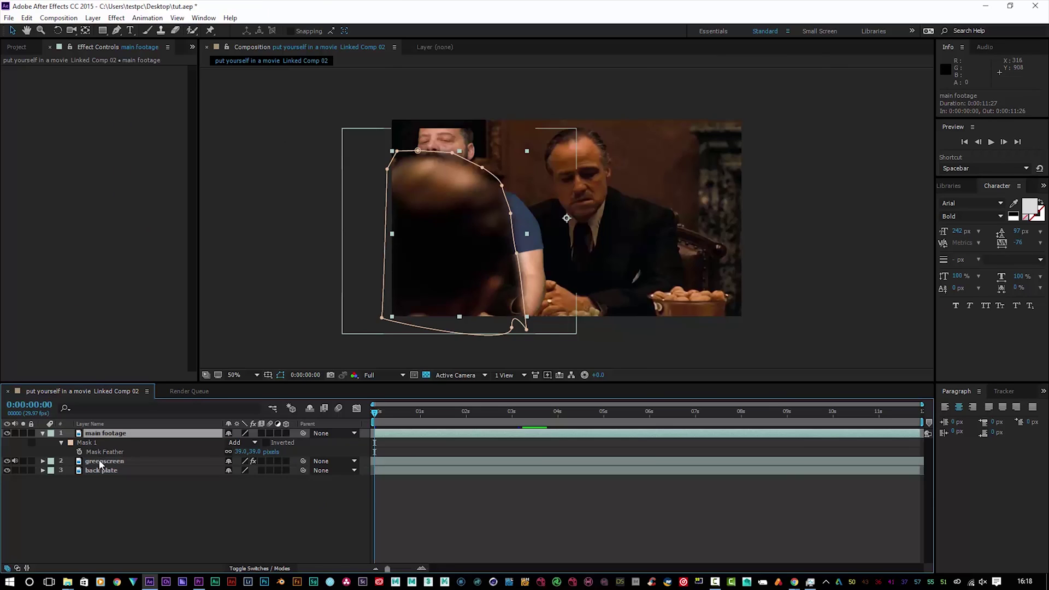
{"action": "right_click", "coordinate": [106, 463]}
{"action": "mouse_move", "coordinate": [224, 184]}
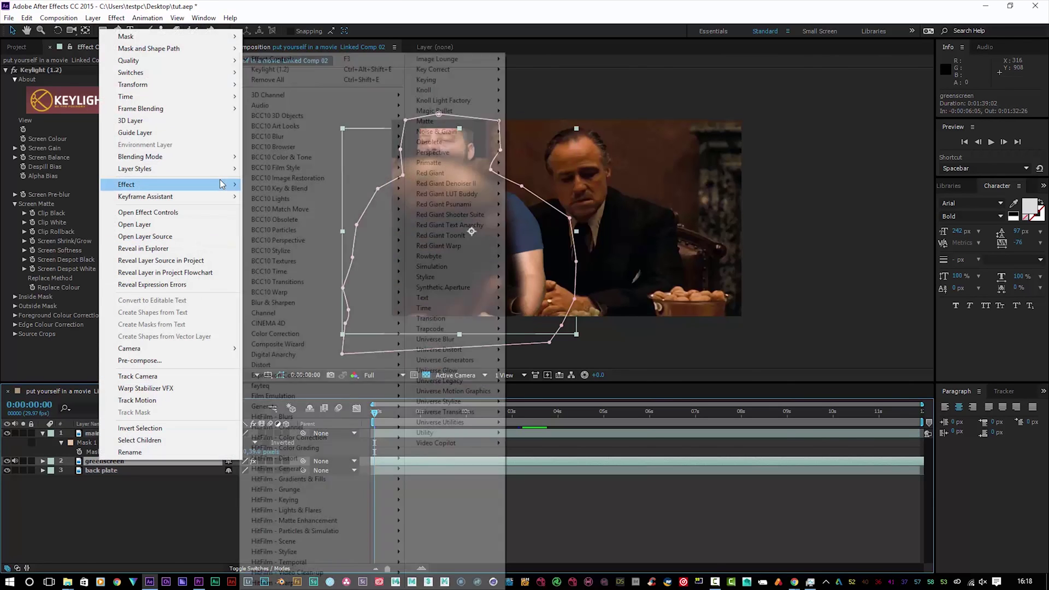
{"action": "mouse_move", "coordinate": [395, 334]}
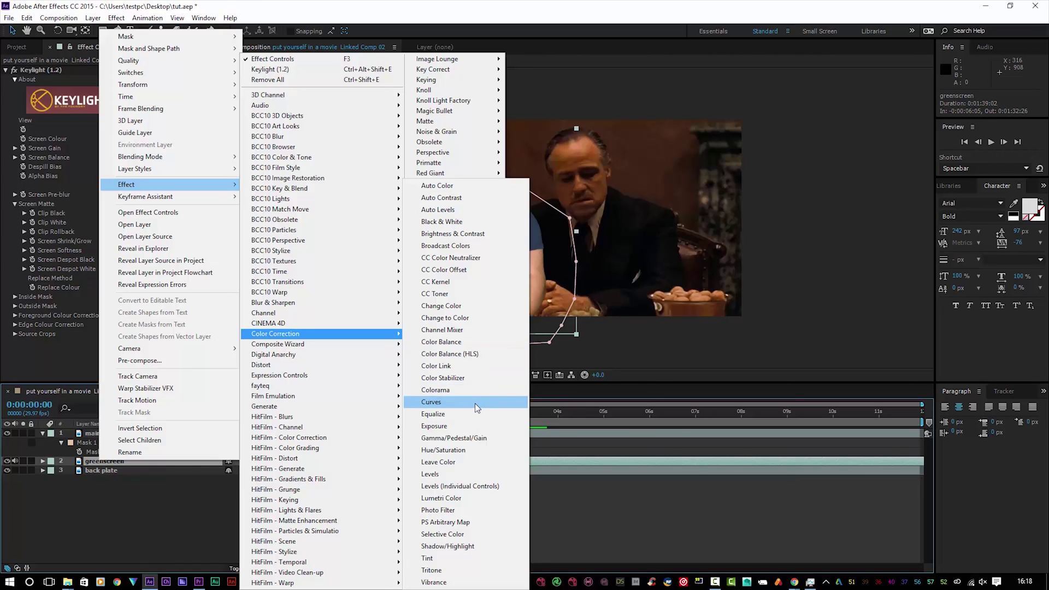
{"action": "left_click", "coordinate": [477, 407]}
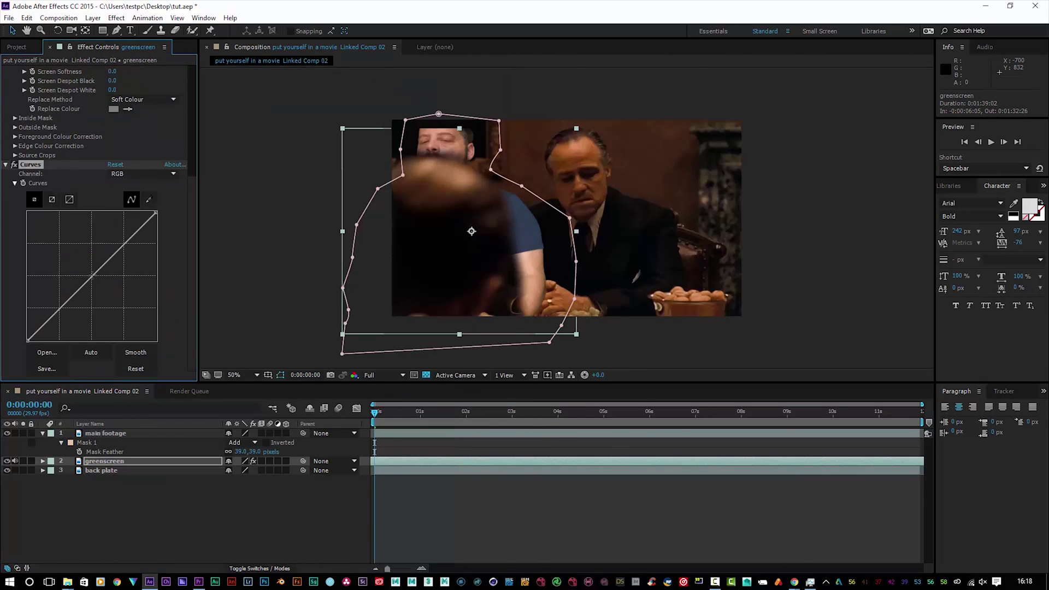
Bend the RGB curve down to darken the keyed man, then lower the Red channel.
{"action": "left_click_drag", "start_coordinate": [92, 275], "coordinate": [105, 285]}
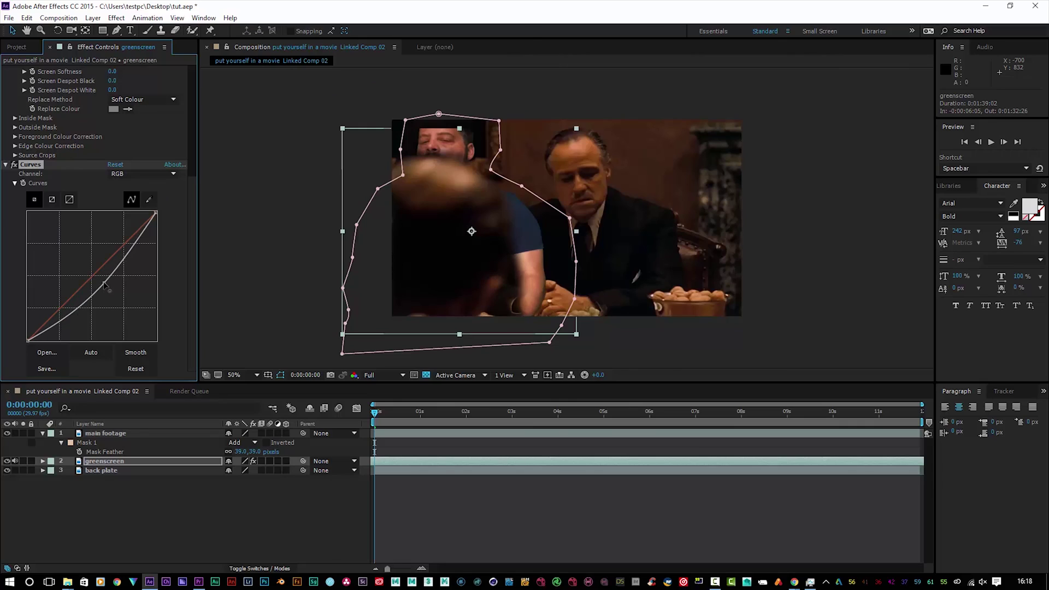
{"action": "left_click", "coordinate": [159, 174]}
{"action": "left_click", "coordinate": [149, 198]}
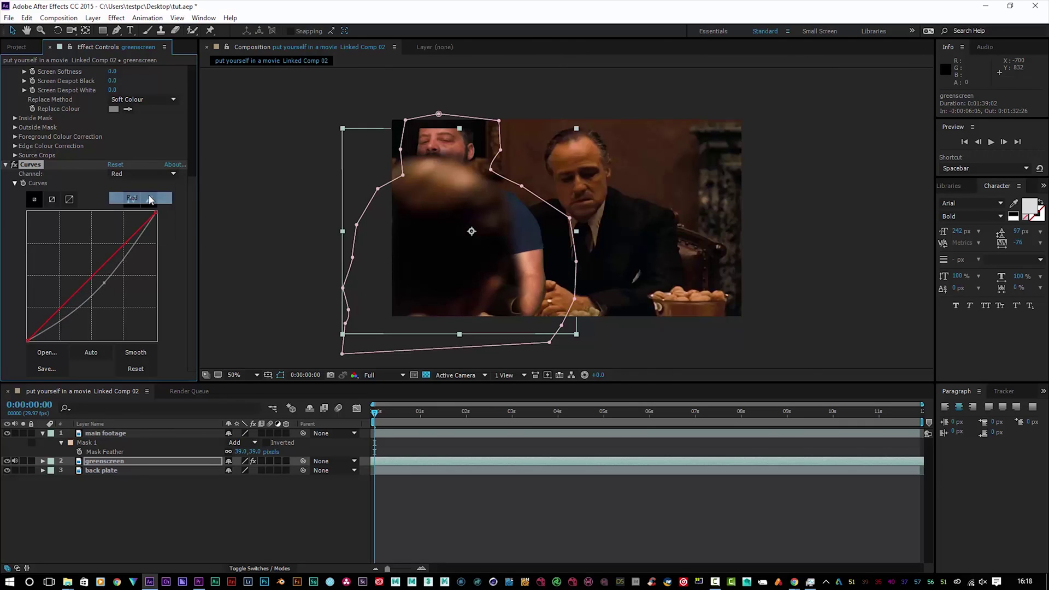
{"action": "left_click_drag", "start_coordinate": [95, 274], "coordinate": [100, 280]}
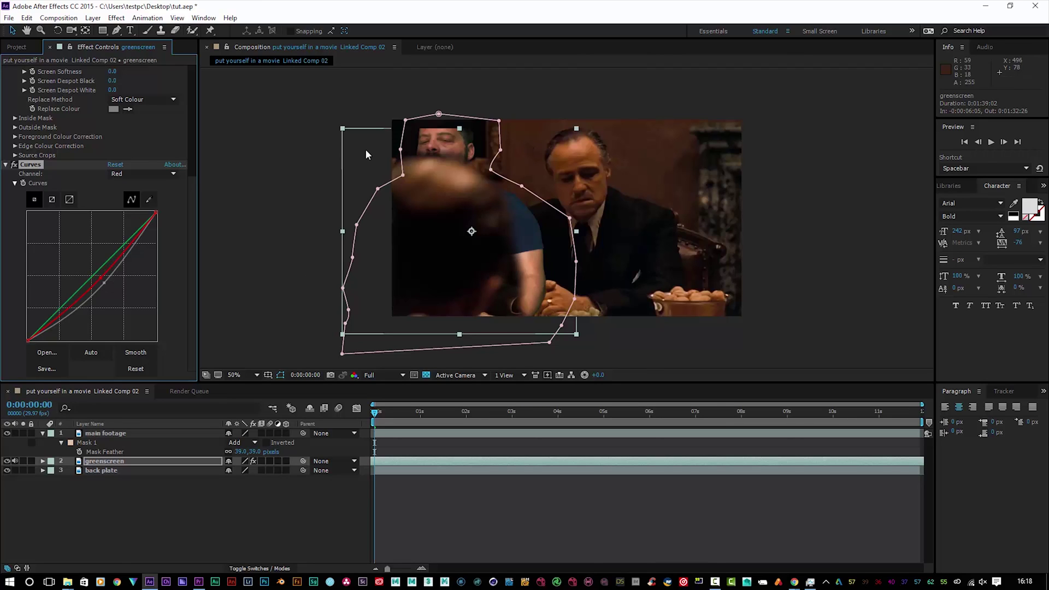
Shift the keyed man slightly right and down, then switch to Premiere Pro.
{"action": "mouse_move", "coordinate": [456, 148]}
{"action": "left_mouse_down"}
{"action": "mouse_move", "coordinate": [468, 148]}
{"action": "mouse_move", "coordinate": [453, 152]}
{"action": "left_mouse_up"}
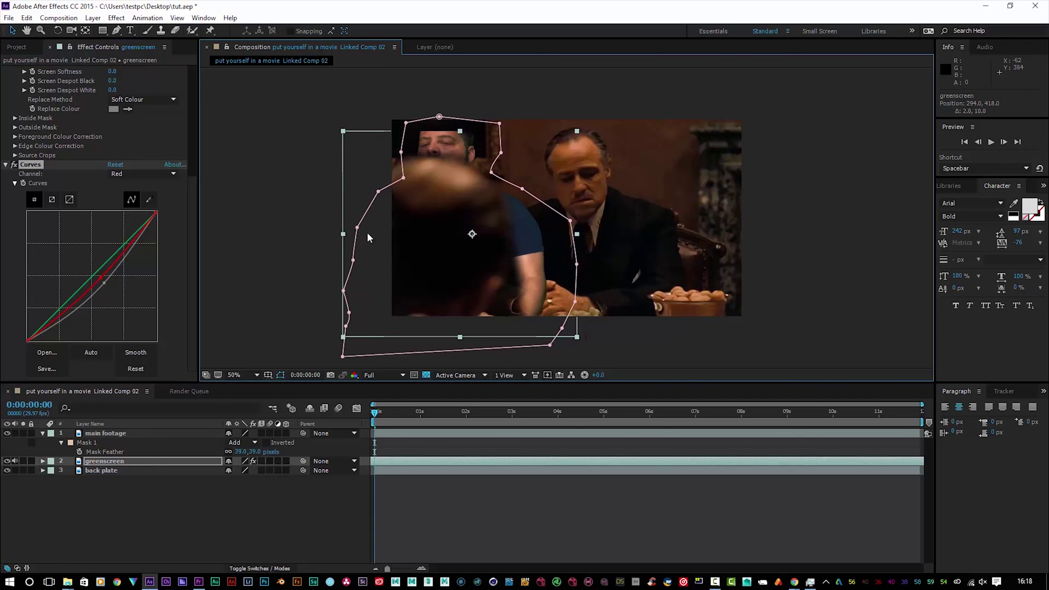
{"action": "mouse_move", "coordinate": [150, 581]}
{"action": "left_click", "coordinate": [199, 581]}
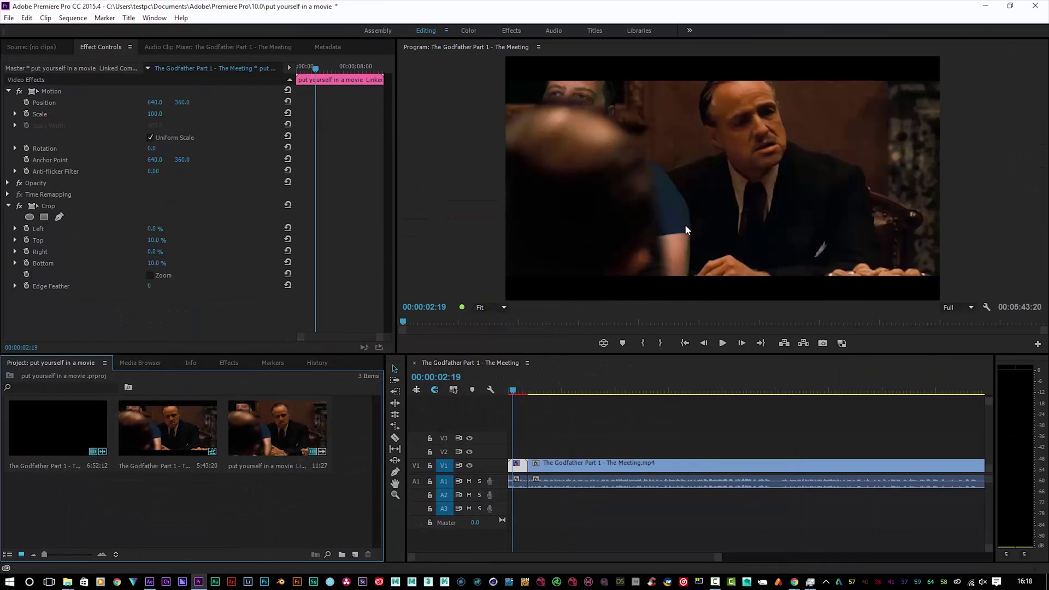
Rewind the Premiere sequence playhead to 00:00:00:00.
{"action": "left_click", "coordinate": [511, 392]}
{"action": "left_click_drag", "start_coordinate": [511, 394], "coordinate": [507, 389]}
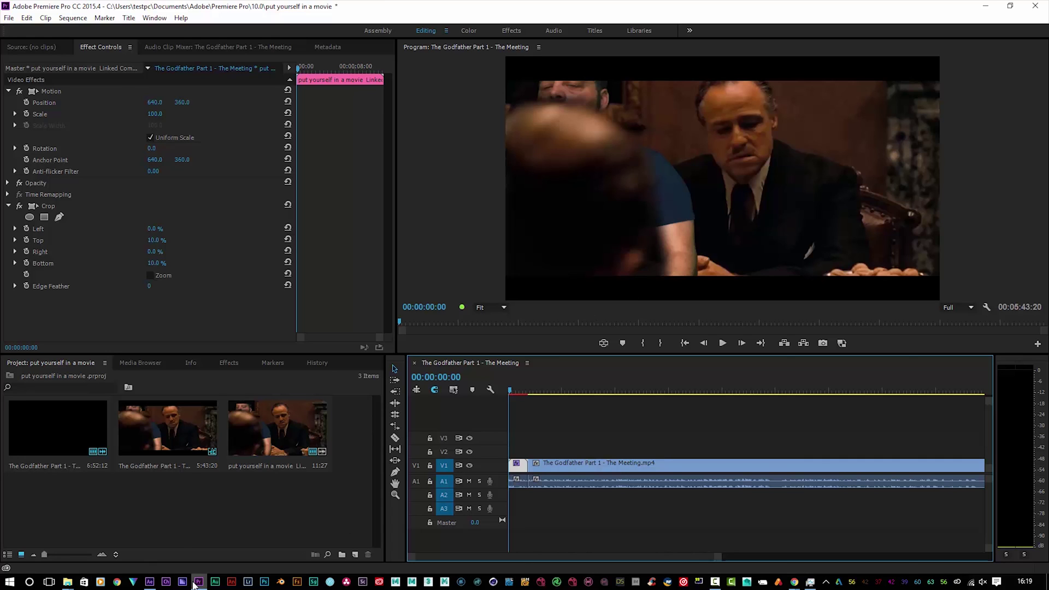
On the main footage layer, nudge a right-edge mask vertex slightly left toward the arm.
{"action": "left_click", "coordinate": [149, 581]}
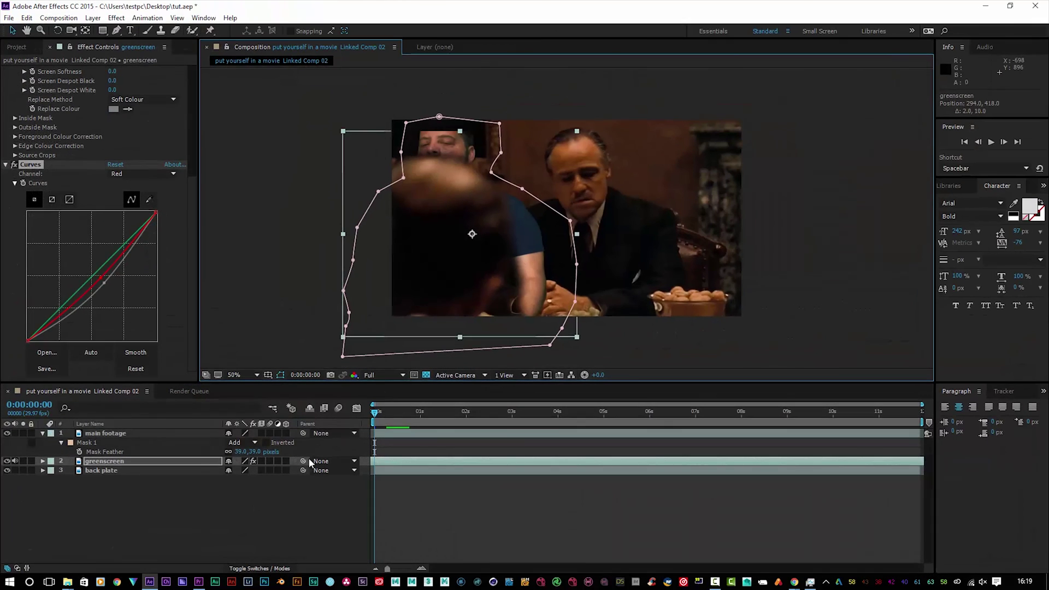
{"action": "left_click", "coordinate": [121, 434]}
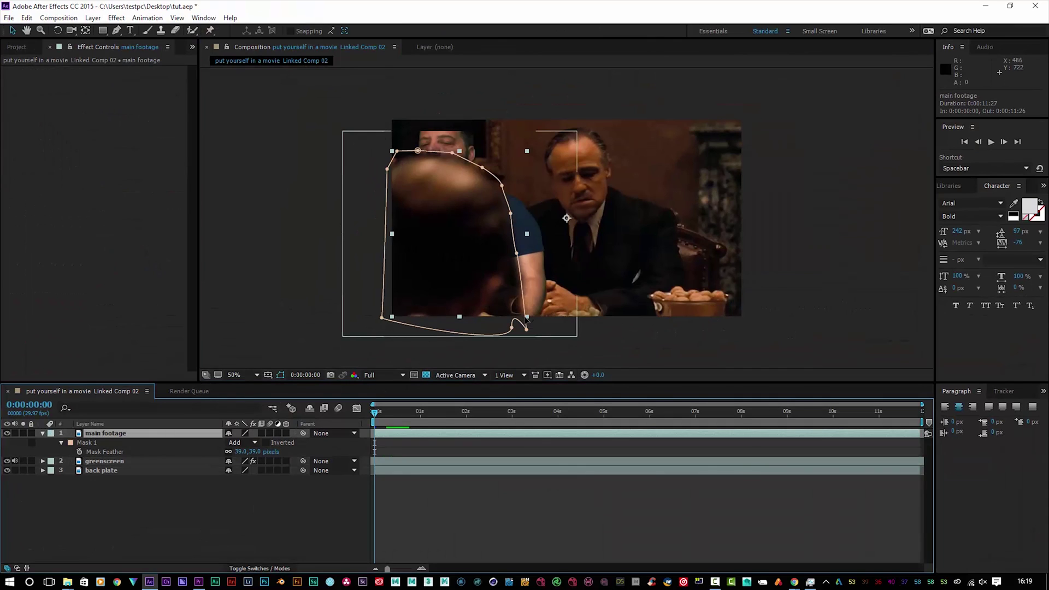
{"action": "left_click_drag", "start_coordinate": [516, 255], "coordinate": [507, 251]}
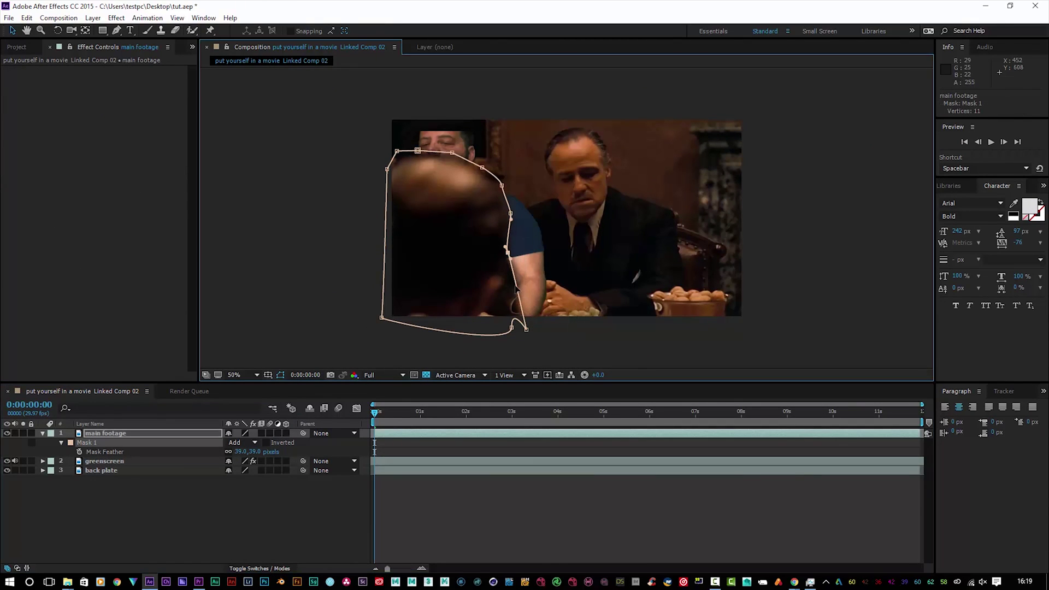
Add two mask points along the foreground man's arm and drag one to hug its edge.
{"action": "left_click", "coordinate": [116, 31]}
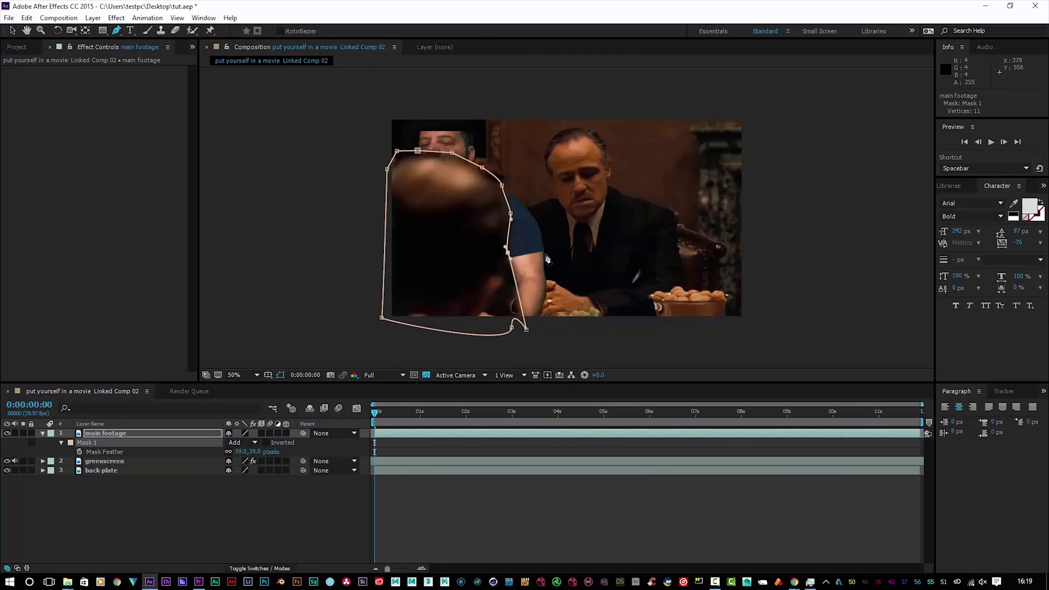
{"action": "left_click", "coordinate": [512, 272]}
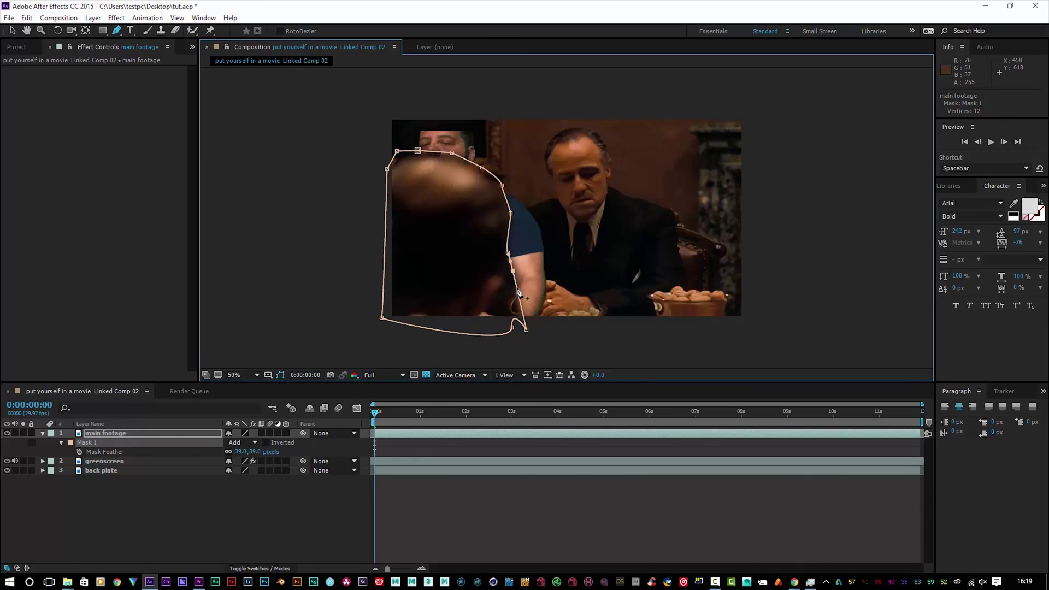
{"action": "left_click", "coordinate": [519, 299]}
{"action": "left_click_drag", "start_coordinate": [520, 300], "coordinate": [508, 273]}
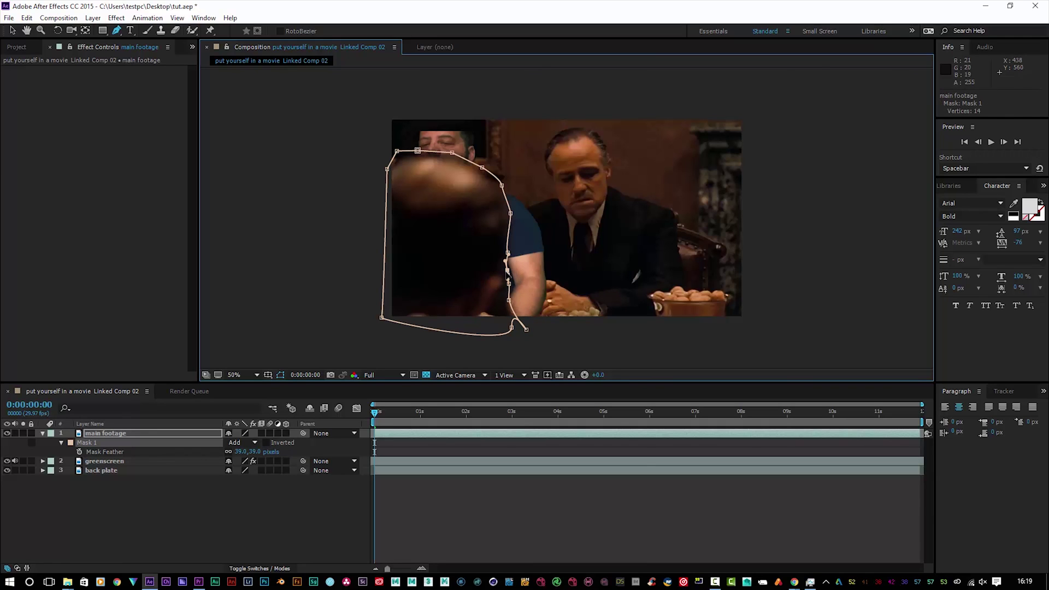
{"action": "left_click", "coordinate": [198, 581]}
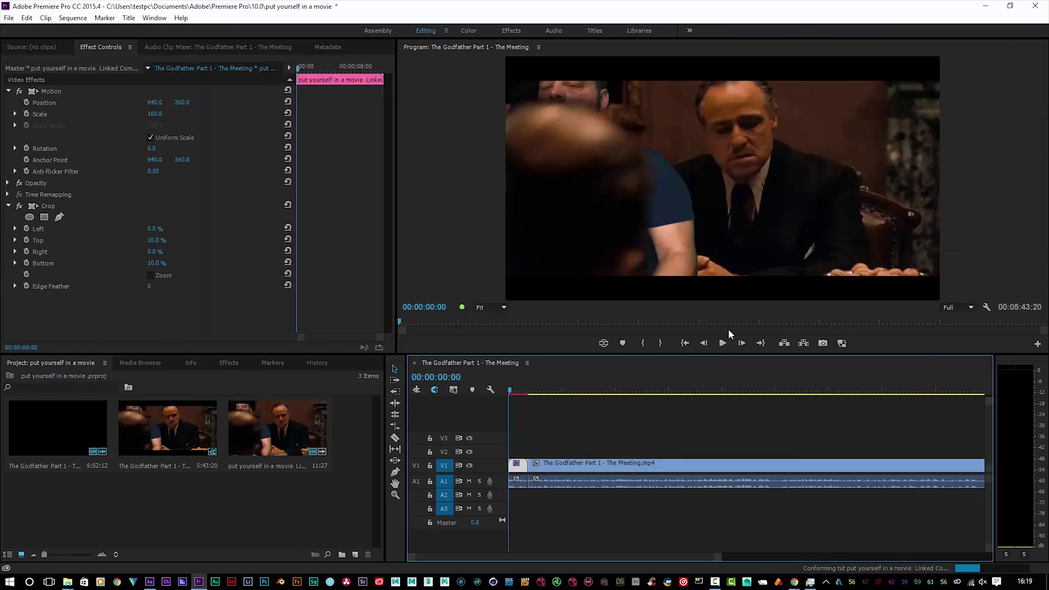
Play the composited sequence in the Program monitor and stop at 00:00:04:05.
{"action": "left_click", "coordinate": [722, 345]}
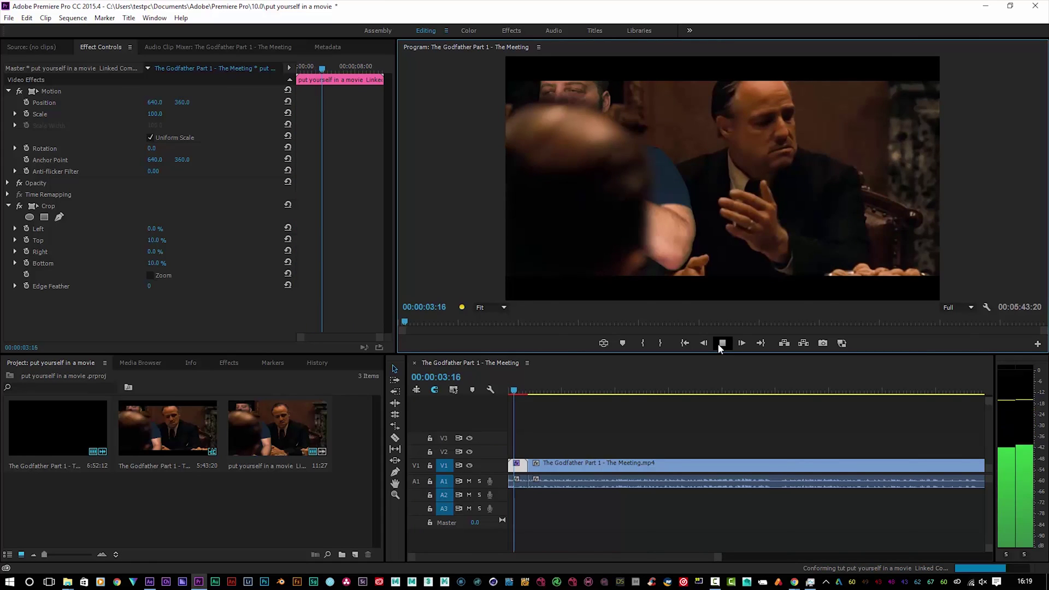
{"action": "left_click", "coordinate": [717, 344]}
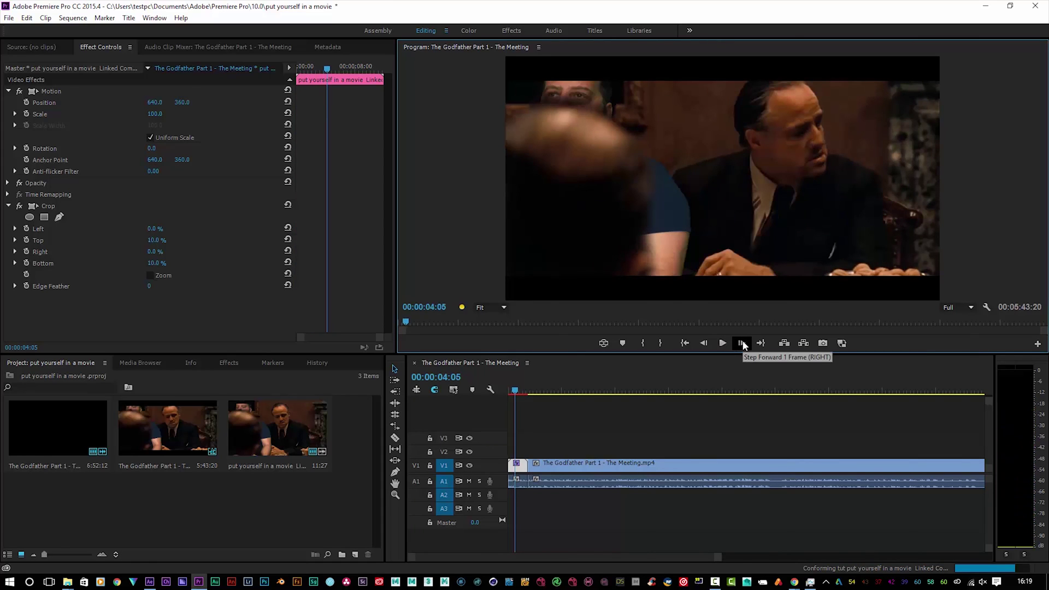